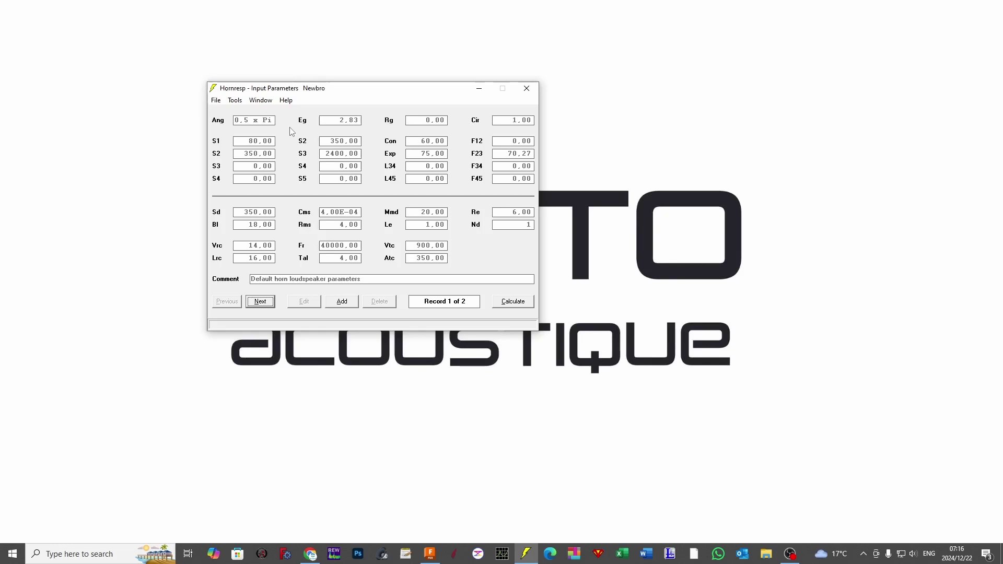
Use the Input Wizard to set up a half-space, direct-radiator, normal bass reflex design with default values.
{"action": "left_click", "coordinate": [286, 100]}
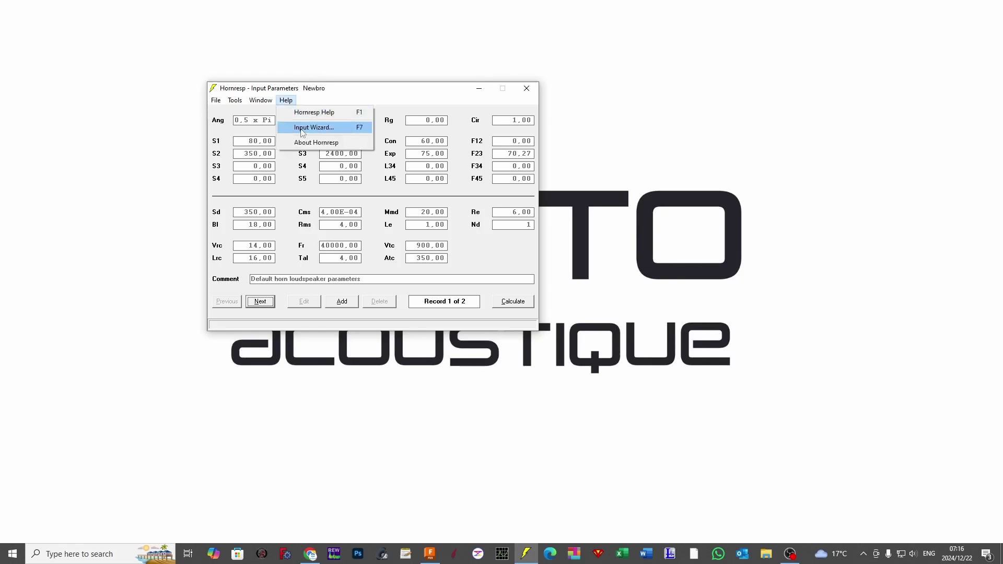
{"action": "left_click", "coordinate": [302, 128]}
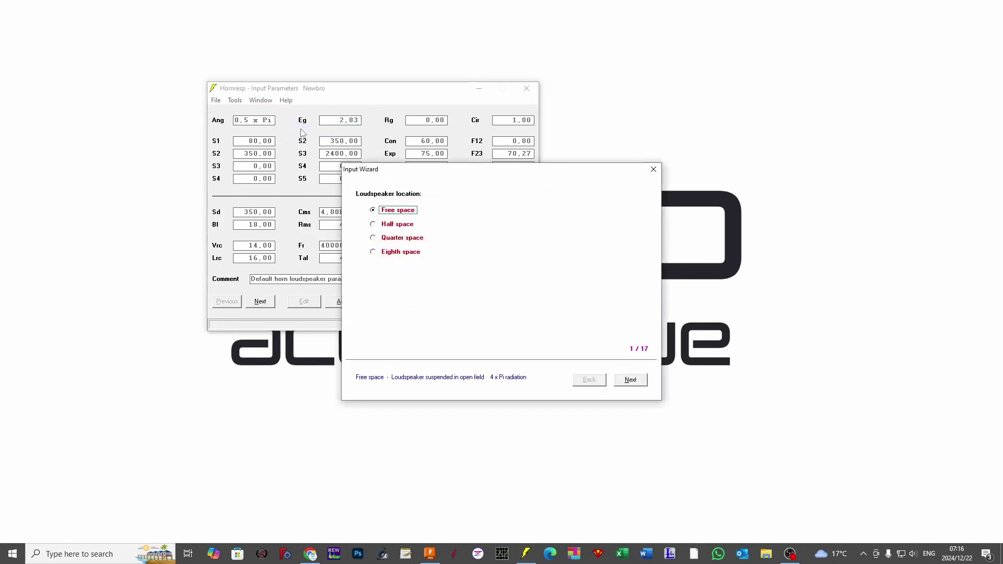
{"action": "left_click", "coordinate": [395, 228]}
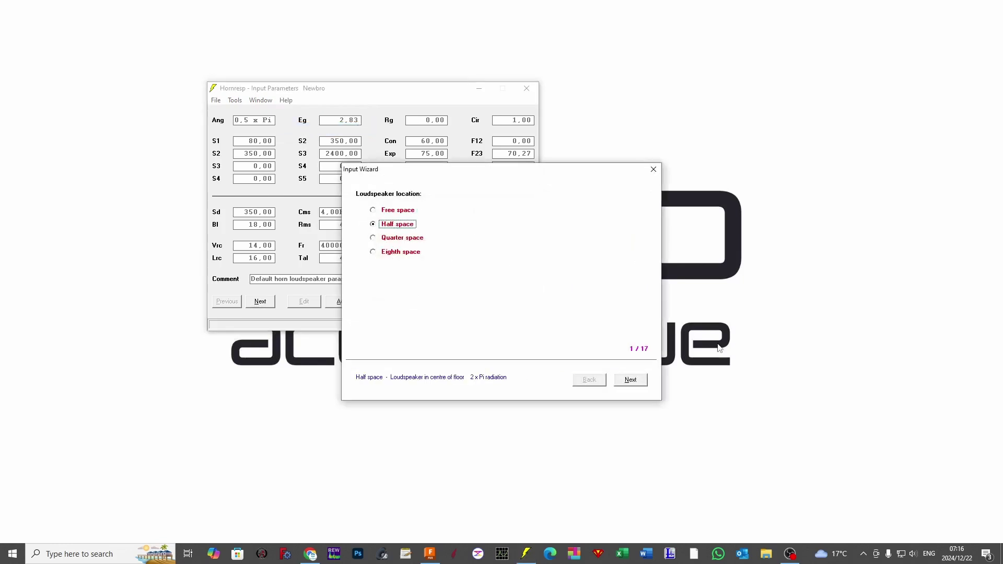
{"action": "left_click", "coordinate": [632, 381]}
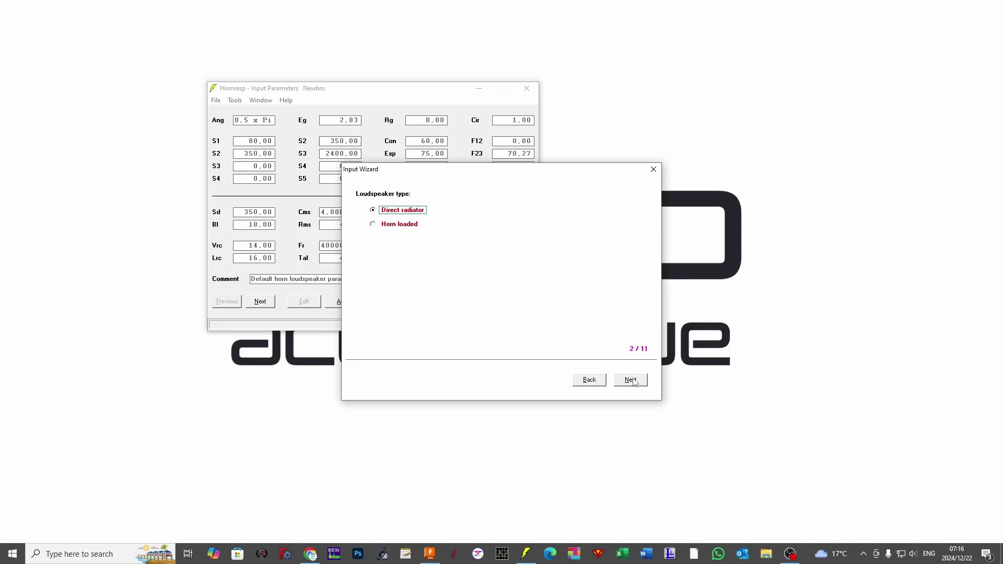
{"action": "left_click", "coordinate": [632, 380]}
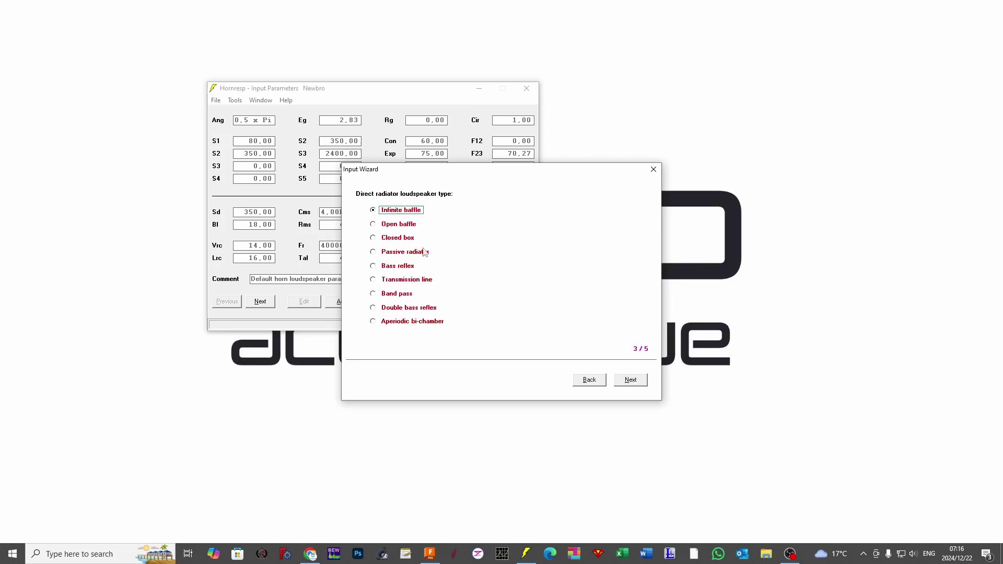
{"action": "left_click", "coordinate": [397, 266]}
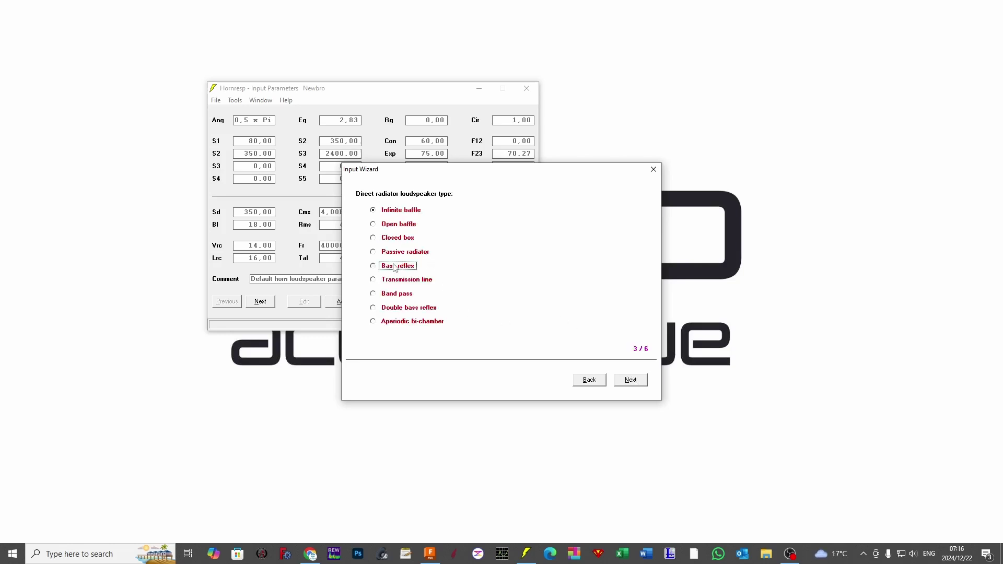
{"action": "left_click", "coordinate": [633, 381]}
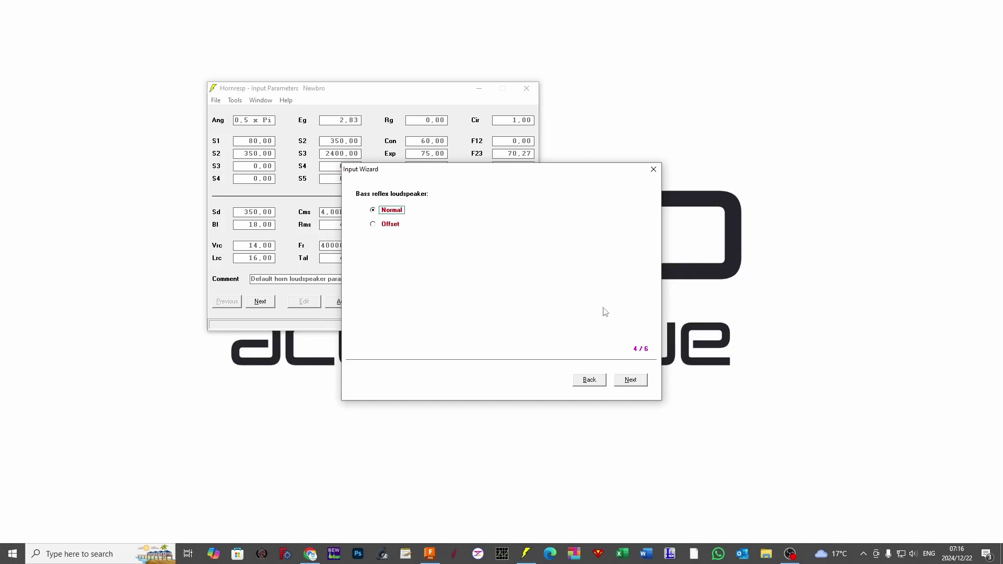
{"action": "left_click", "coordinate": [630, 381]}
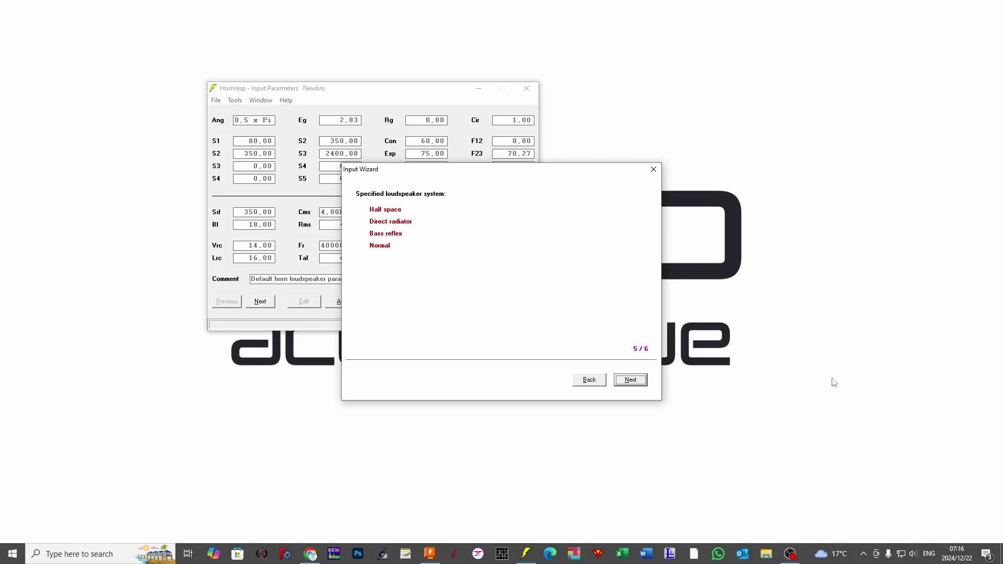
{"action": "left_click", "coordinate": [626, 381]}
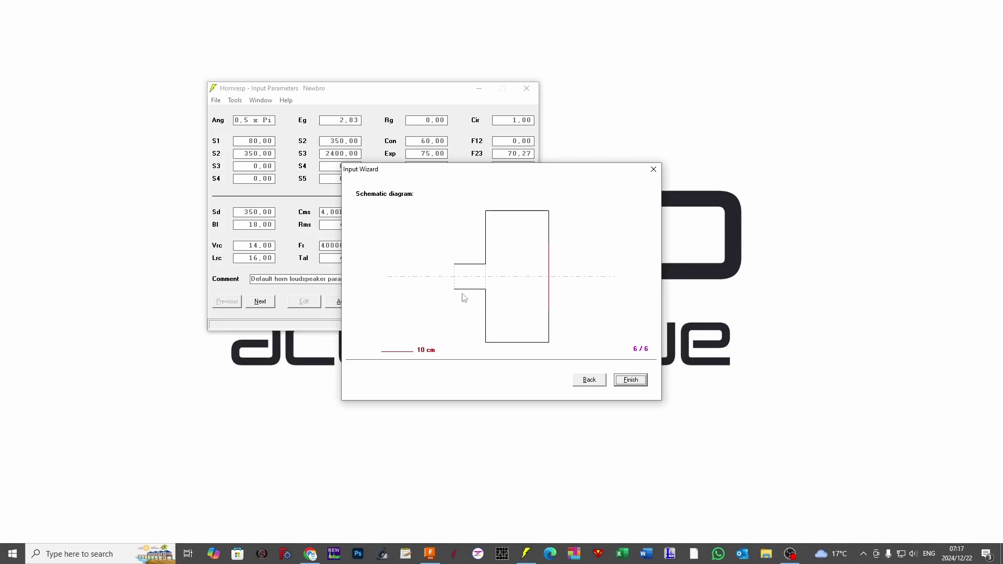
Finish the wizard and paste the CeltoSW1500 driver parameters from the driver database into the new record.
{"action": "left_click", "coordinate": [631, 379]}
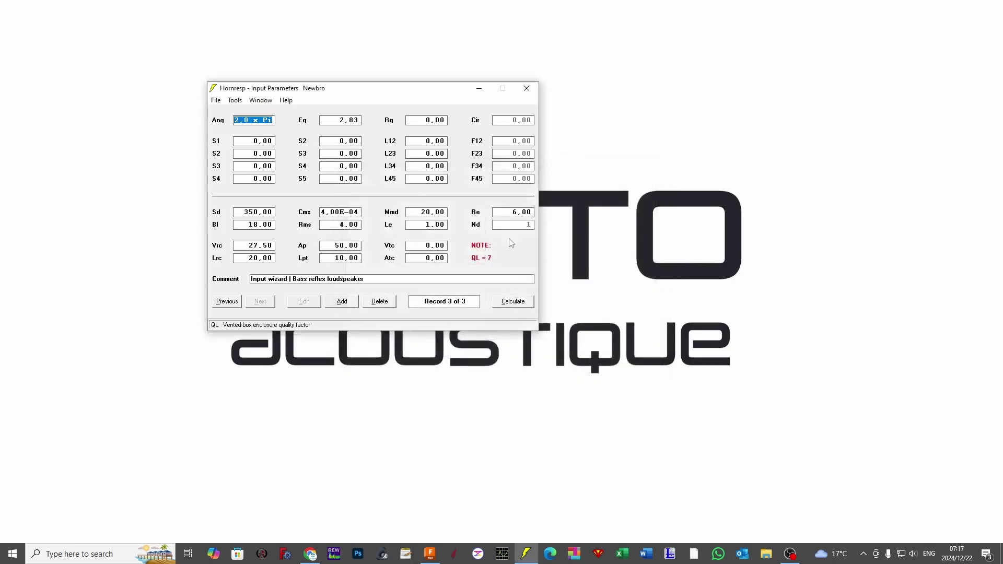
{"action": "left_click", "coordinate": [215, 100]}
{"action": "left_click", "coordinate": [271, 211]}
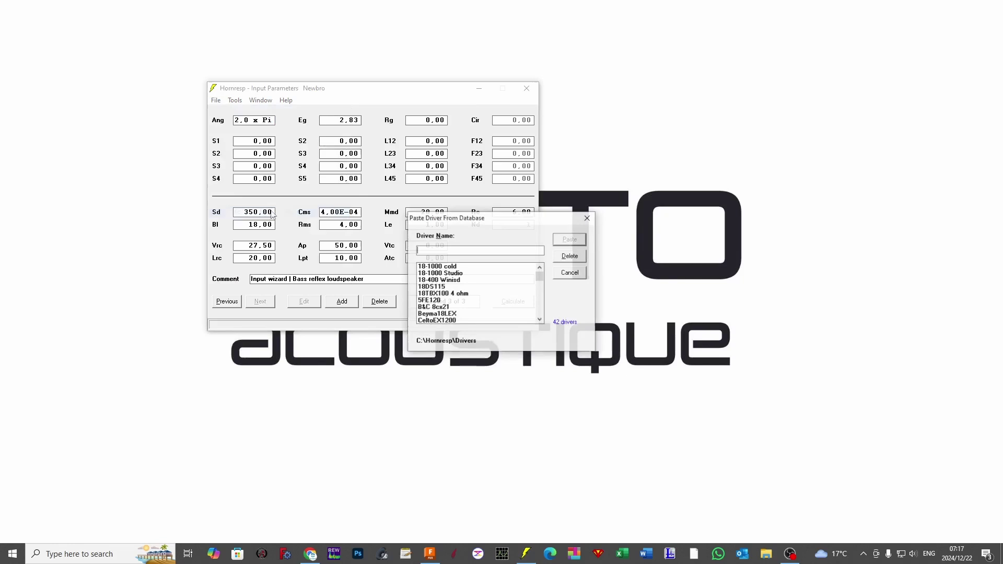
{"action": "type", "text": "c"}
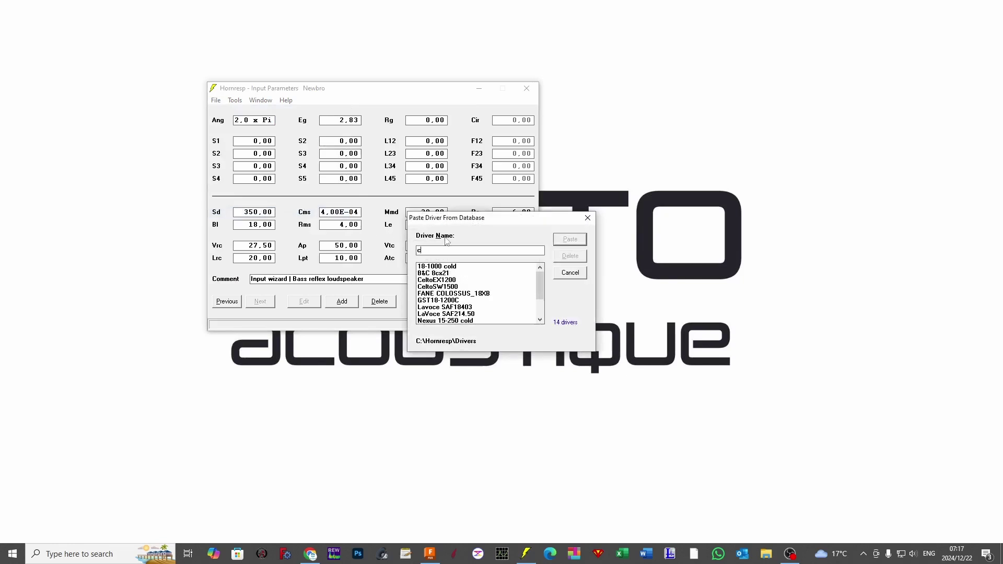
{"action": "type", "text": "elto"}
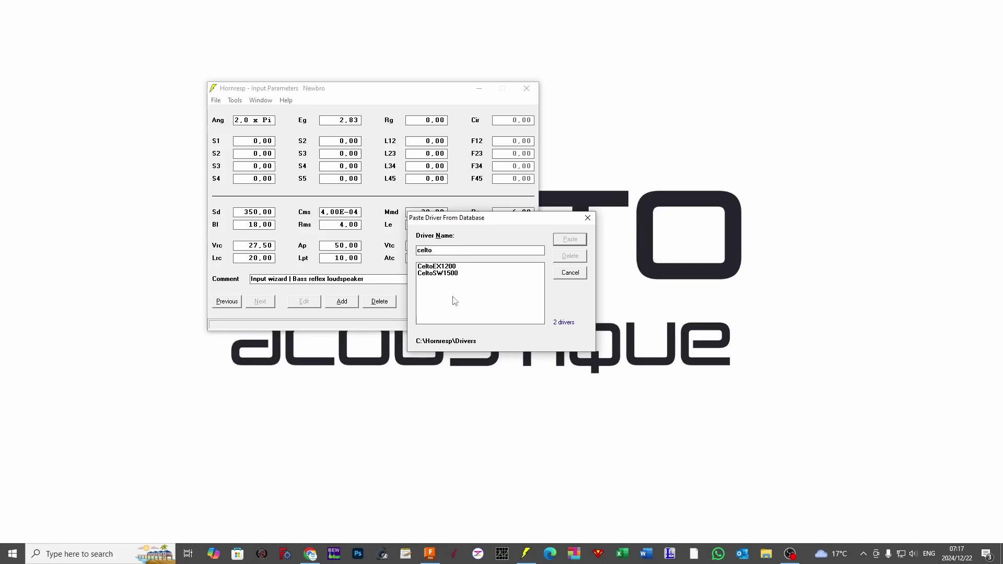
{"action": "left_click", "coordinate": [444, 273]}
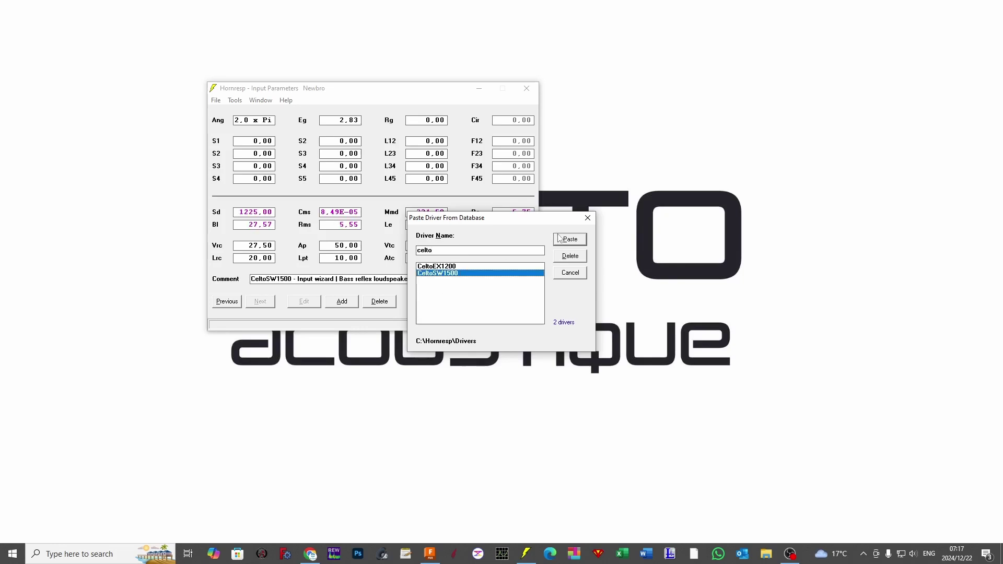
{"action": "left_click", "coordinate": [565, 239]}
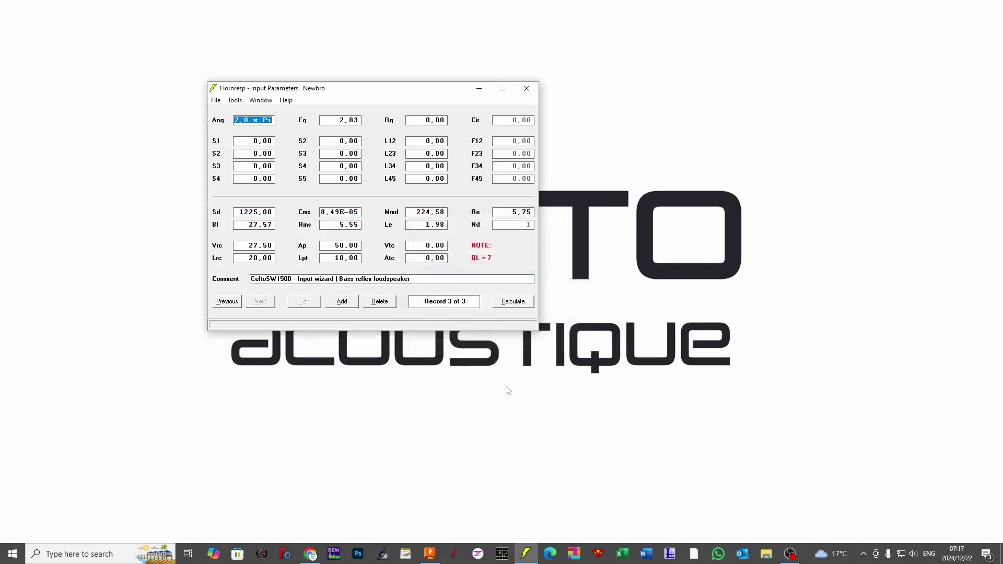
Calculate the CeltoSW1500 bass reflex model without resonance masking, showing the 28,000-litre schematic.
{"action": "left_click", "coordinate": [525, 309]}
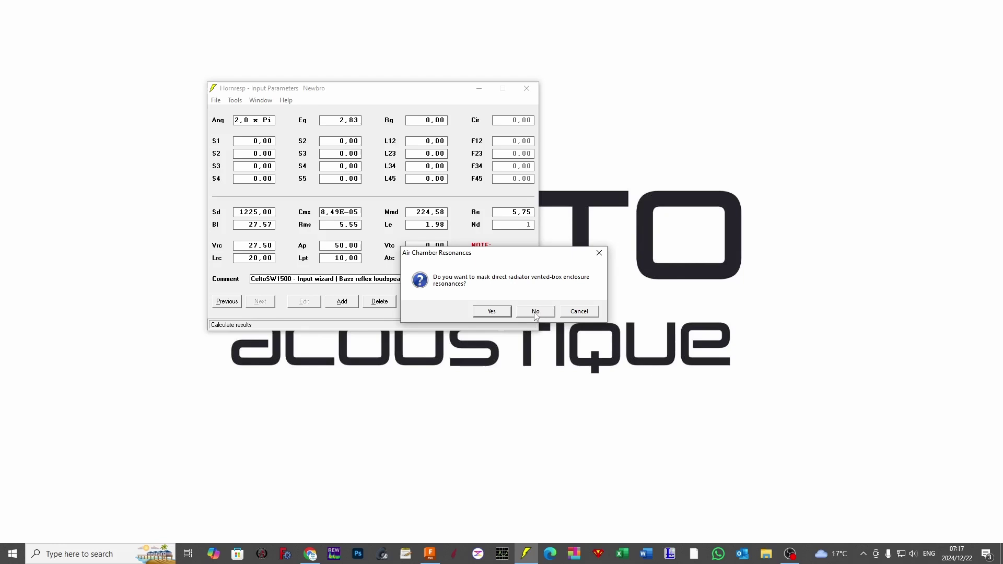
{"action": "left_click", "coordinate": [536, 312]}
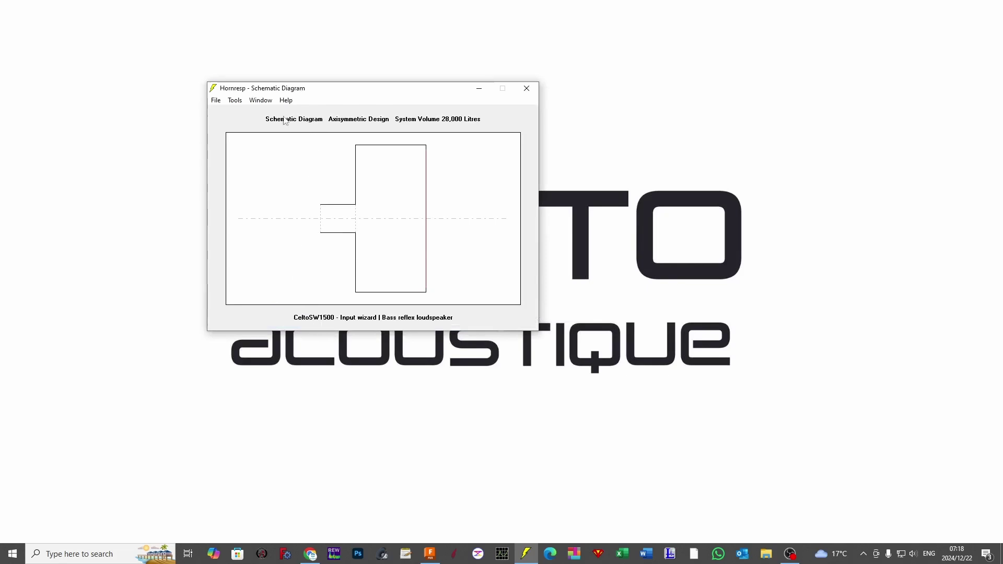
Open the Loudspeaker Wizard without resonance masking and display the acoustical power chart.
{"action": "left_click", "coordinate": [259, 100]}
{"action": "left_click", "coordinate": [250, 110]}
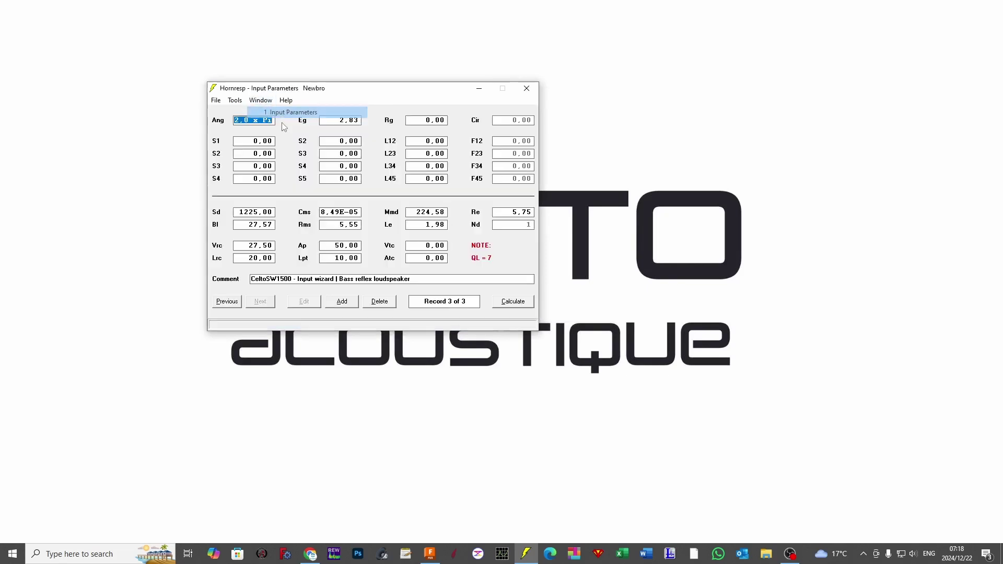
{"action": "left_click", "coordinate": [235, 101]}
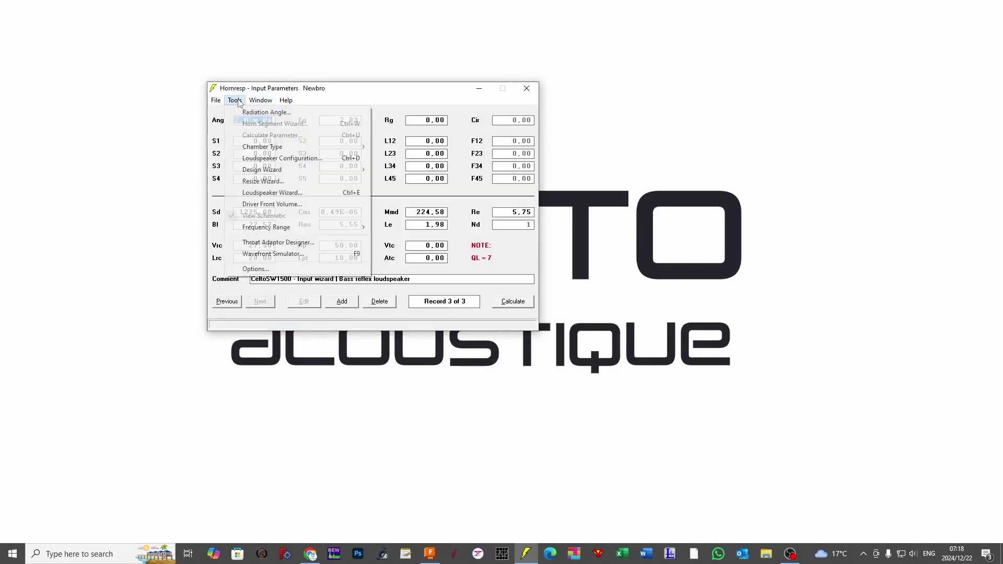
{"action": "left_click", "coordinate": [263, 193]}
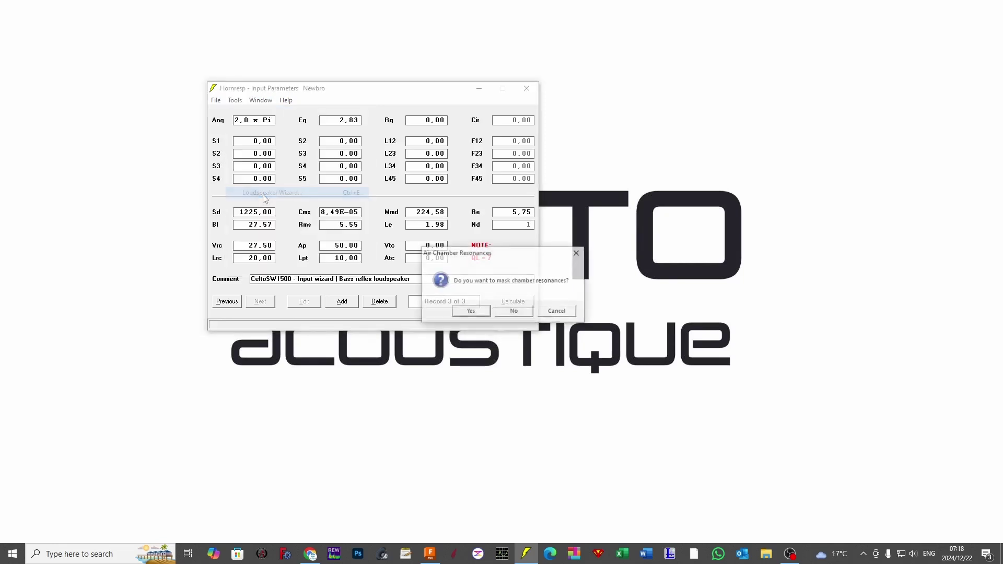
{"action": "left_click", "coordinate": [524, 314]}
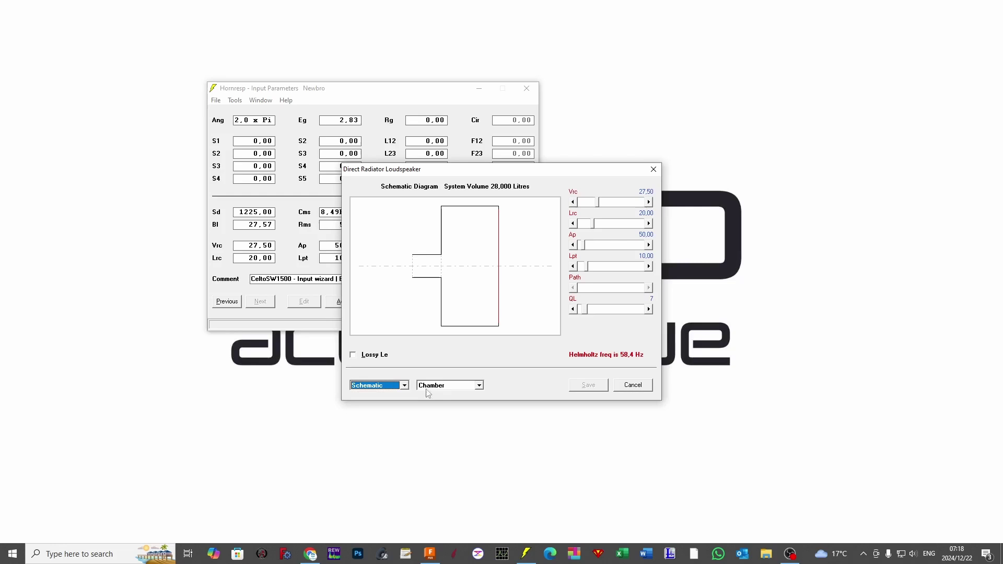
{"action": "left_click_drag", "start_coordinate": [440, 173], "coordinate": [539, 96]}
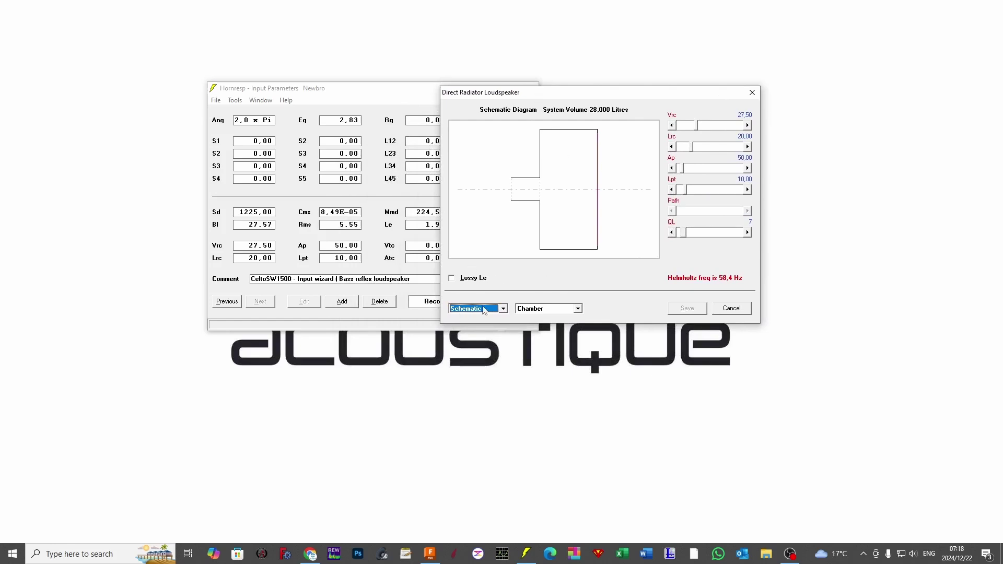
{"action": "left_click", "coordinate": [483, 309]}
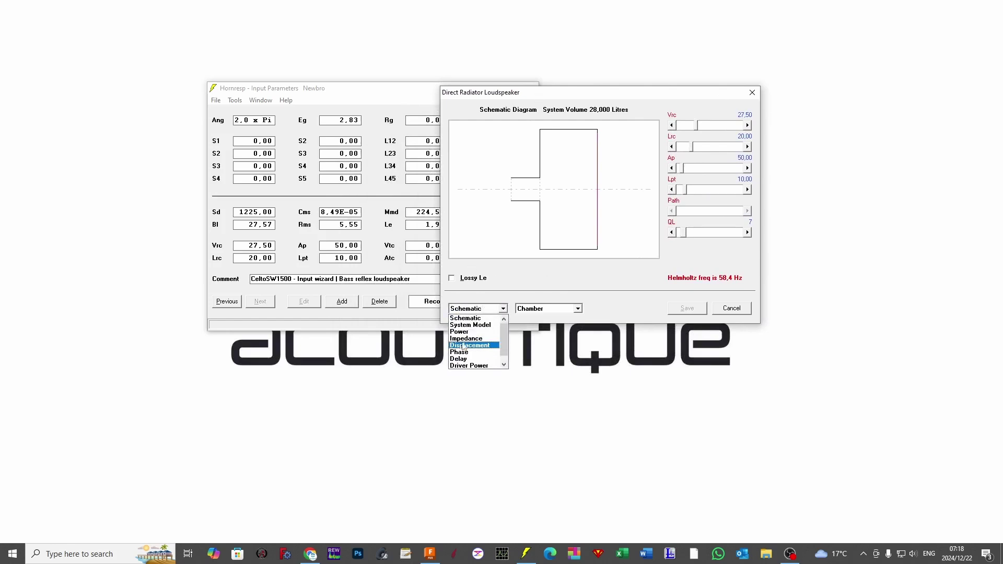
{"action": "left_click", "coordinate": [465, 333]}
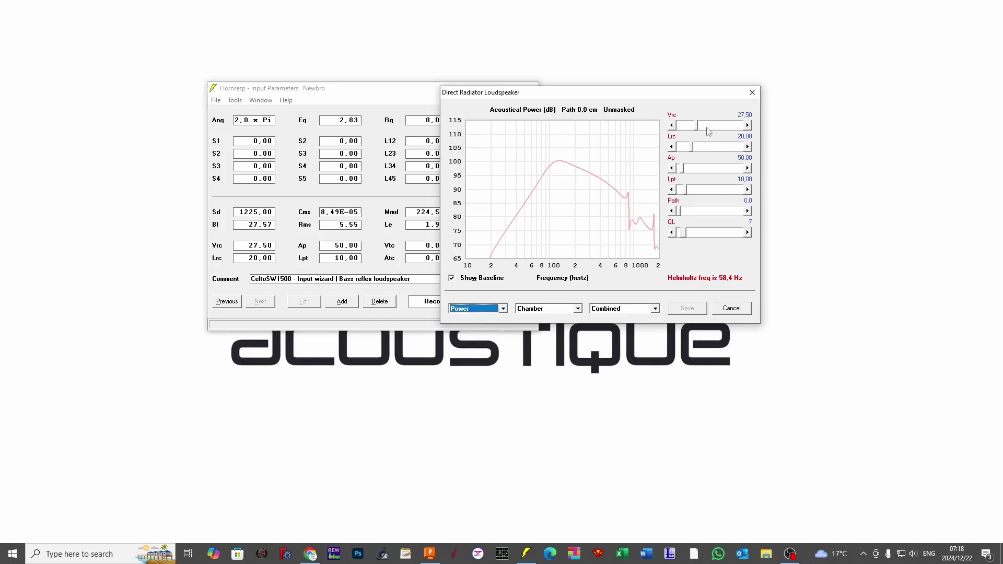
Adjust the box volume Vrc to 148,00, tuning the Helmholtz frequency to 25,3 Hz.
{"action": "left_click", "coordinate": [721, 126]}
{"action": "mouse_move", "coordinate": [730, 126]}
{"action": "left_mouse_down"}
{"action": "mouse_move", "coordinate": [747, 126]}
{"action": "mouse_move", "coordinate": [737, 130]}
{"action": "left_mouse_up"}
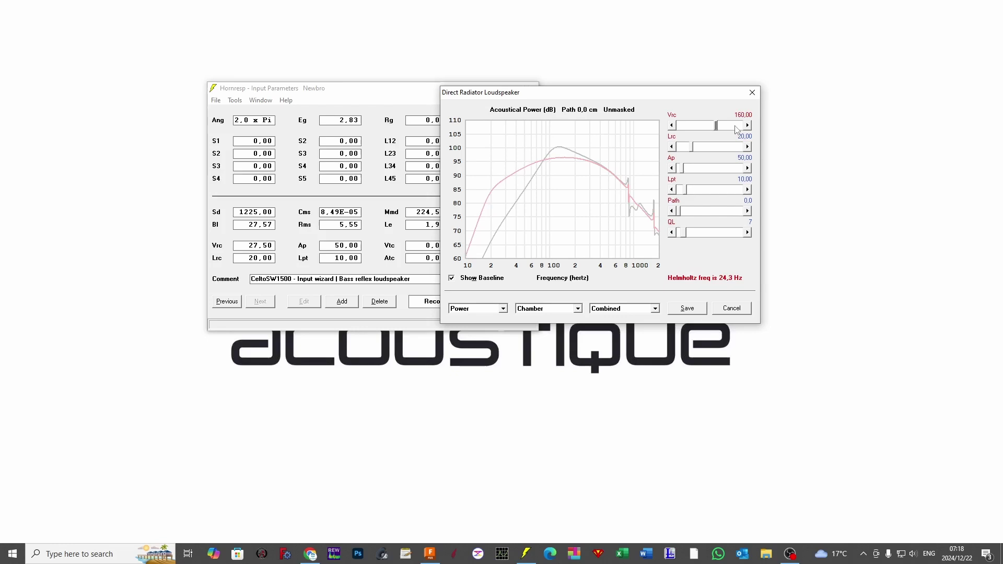
{"action": "left_click", "coordinate": [704, 126]}
{"action": "left_click", "coordinate": [720, 128]}
{"action": "left_click", "coordinate": [708, 127]}
{"action": "left_click", "coordinate": [479, 309]}
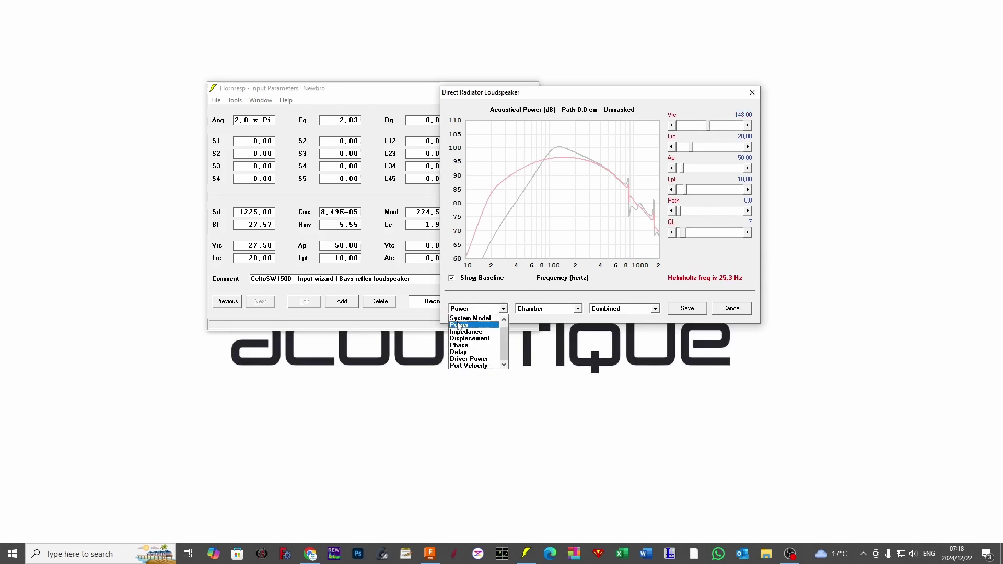
{"action": "scroll", "coordinate": [457, 326], "scroll_direction": "up", "scroll_amount": 1}
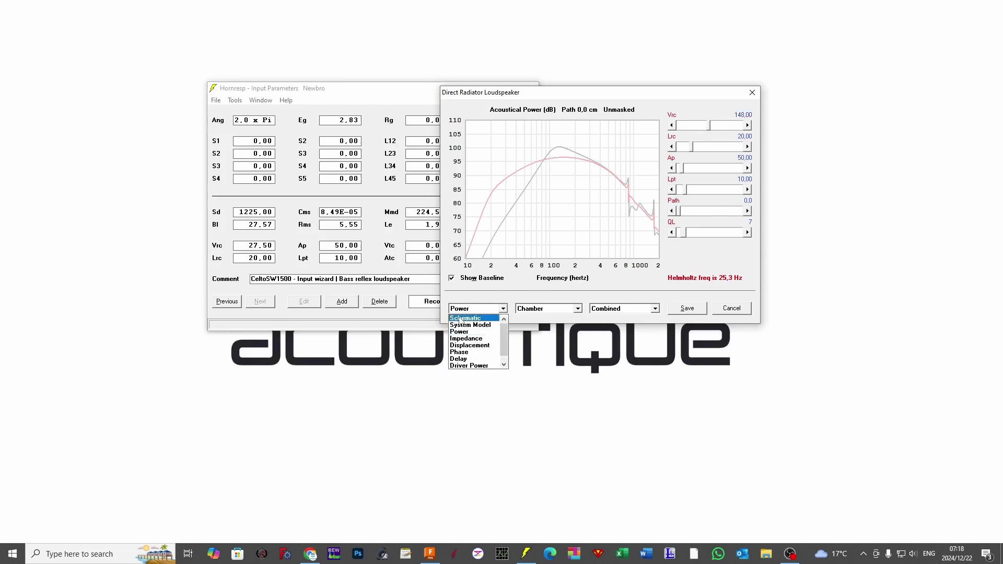
Briefly view the schematic diagram, then return to the acoustical power chart.
{"action": "left_click", "coordinate": [460, 320]}
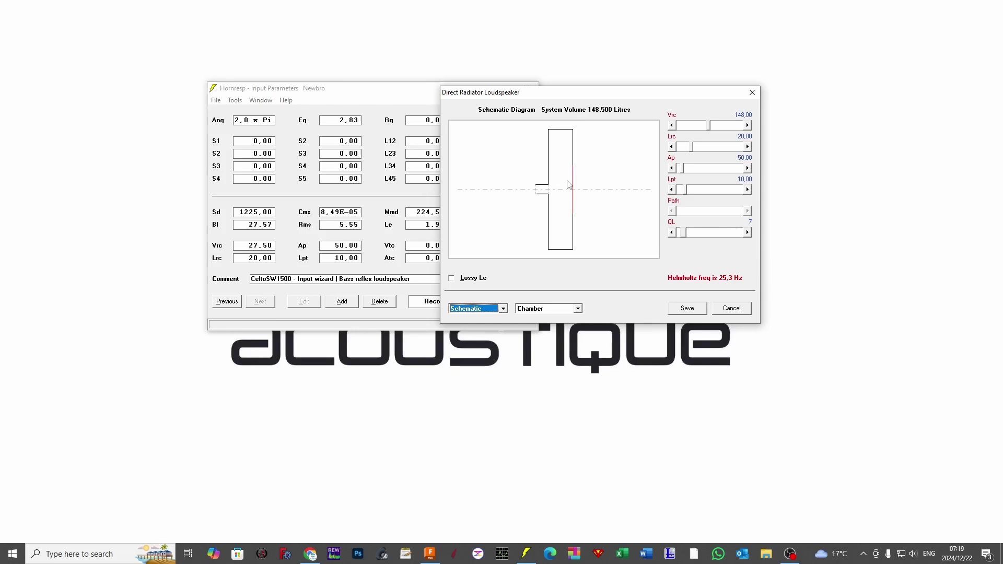
{"action": "left_click", "coordinate": [496, 309]}
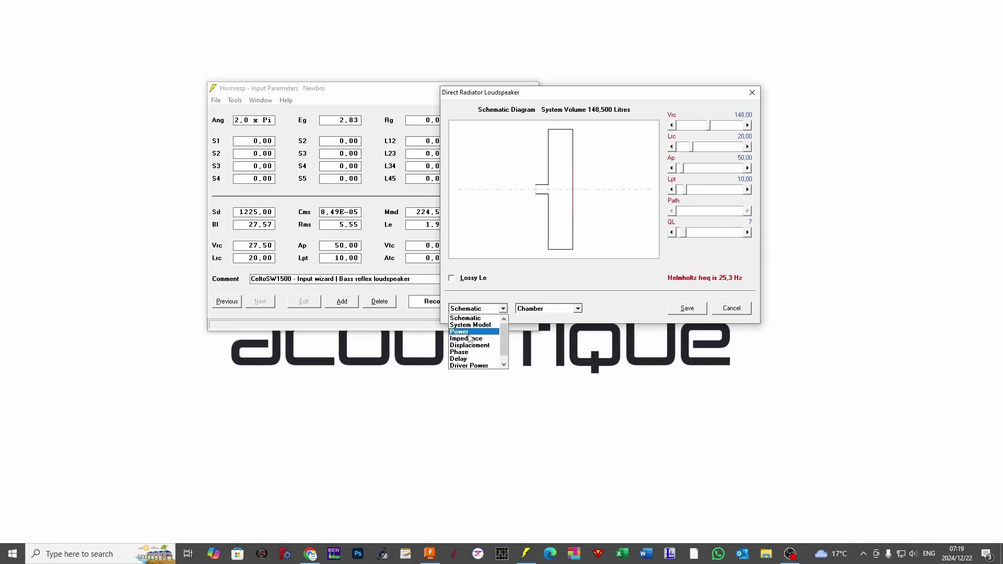
{"action": "left_click", "coordinate": [470, 334]}
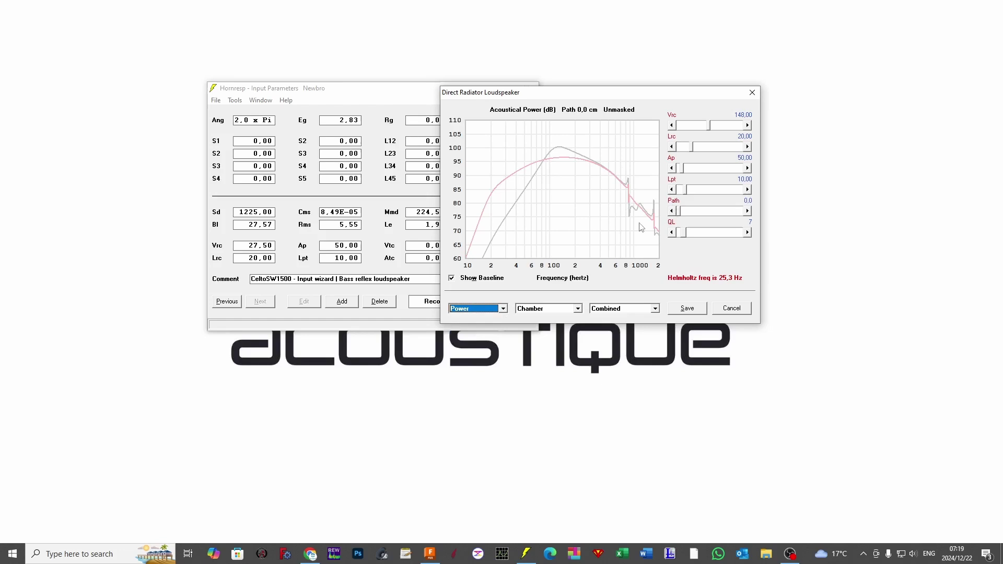
Raise rear chamber length Lrc from 20 to 80 and show the 148,500-litre schematic.
{"action": "left_click", "coordinate": [719, 151]}
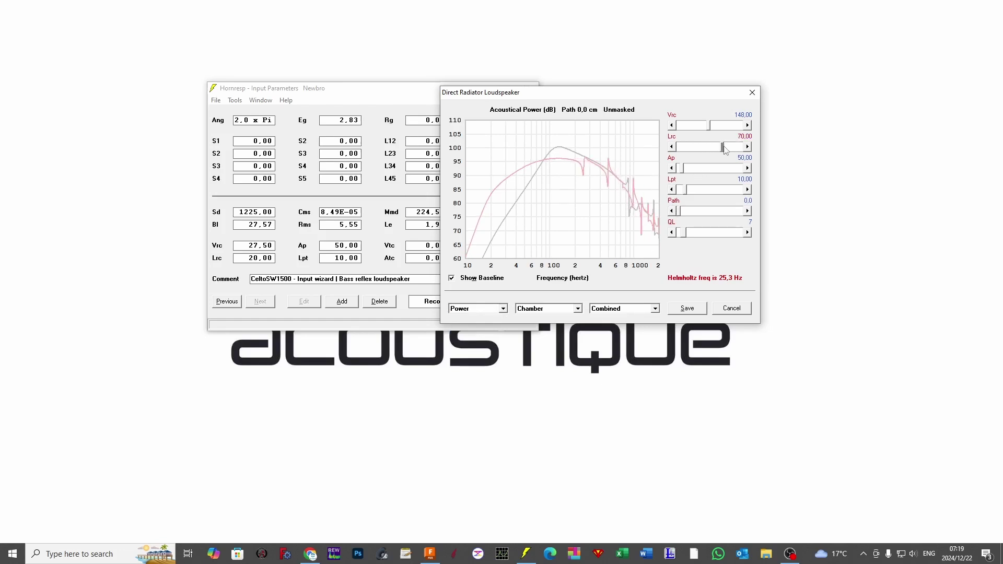
{"action": "left_click", "coordinate": [728, 148]}
{"action": "left_click", "coordinate": [731, 147]}
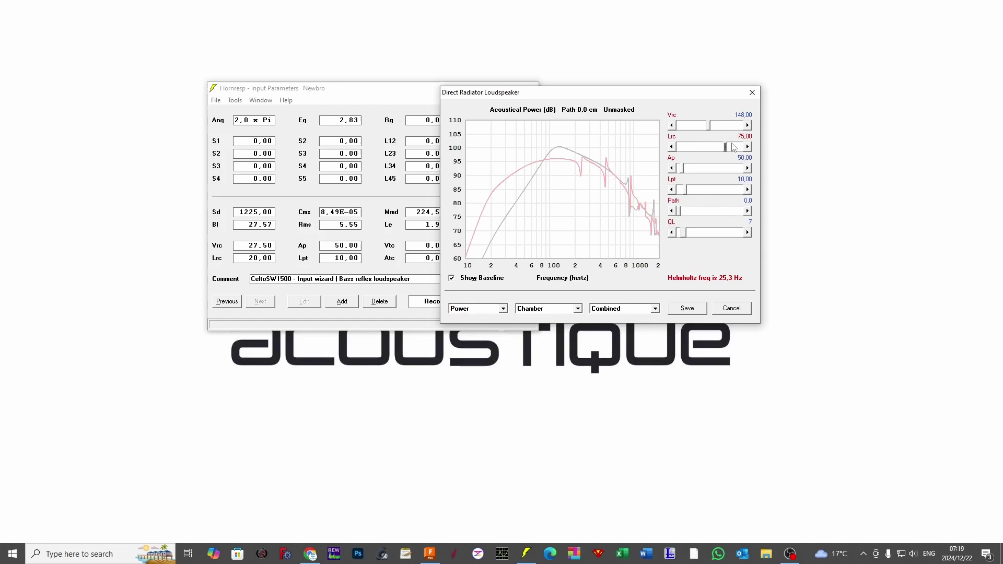
{"action": "left_click", "coordinate": [734, 148]}
{"action": "left_click", "coordinate": [734, 148]}
{"action": "left_click", "coordinate": [734, 147]}
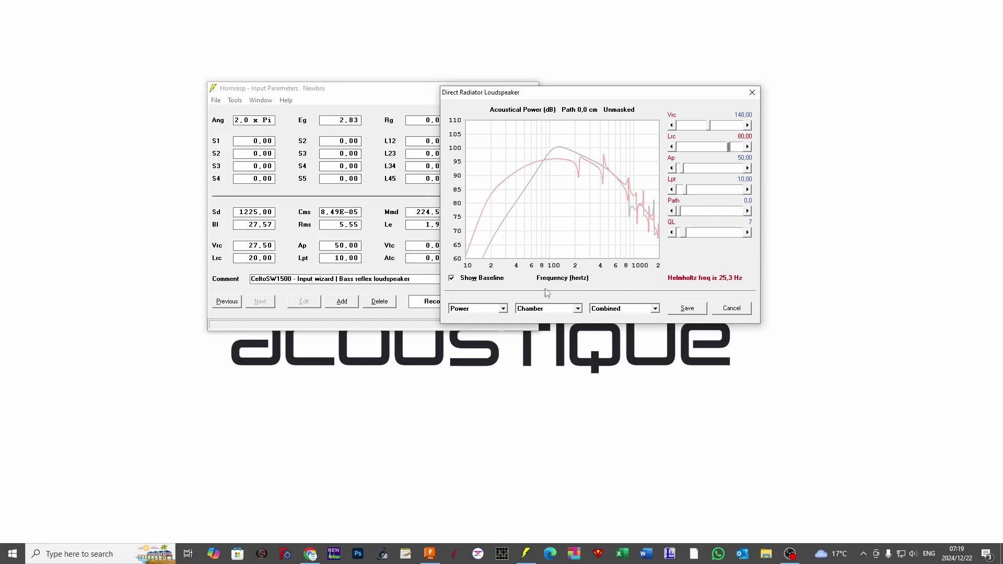
{"action": "left_click", "coordinate": [500, 311]}
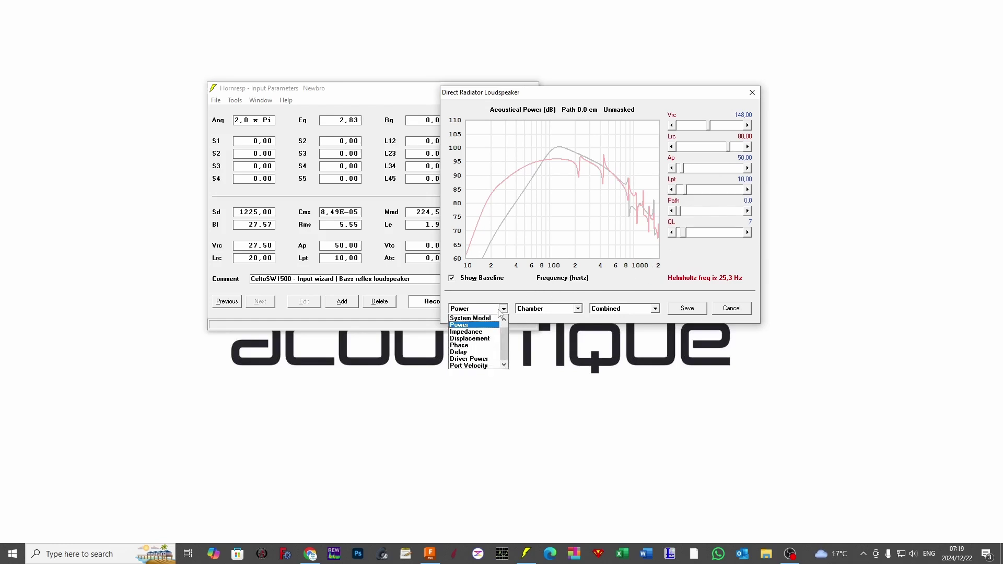
{"action": "left_click", "coordinate": [463, 317]}
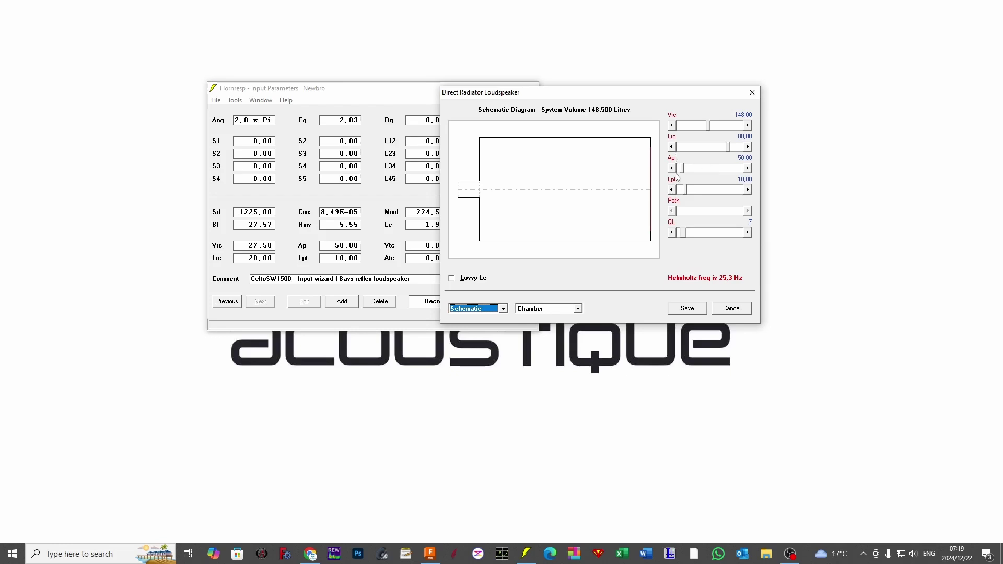
Set the port area Ap to exactly 500,00.
{"action": "left_click", "coordinate": [740, 168]}
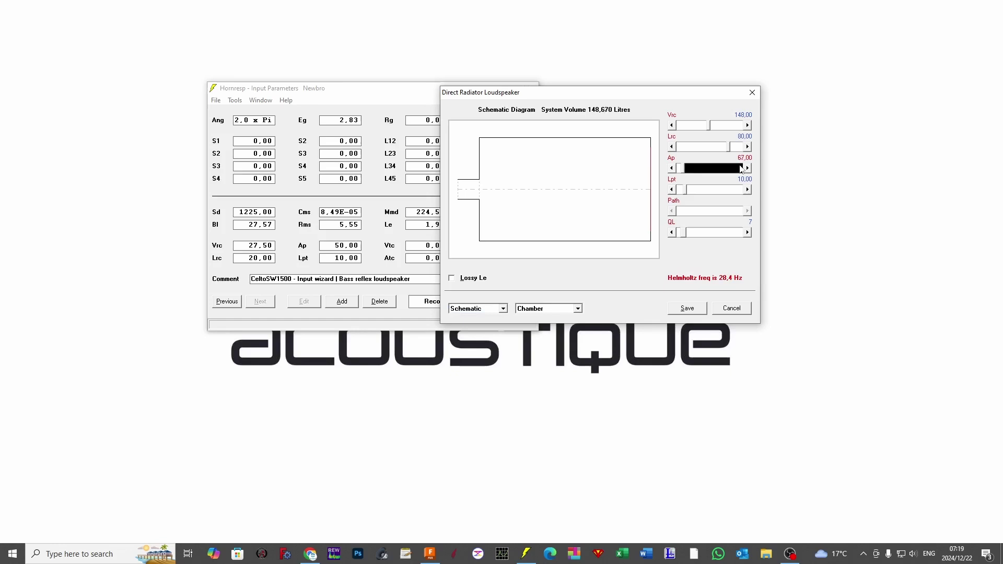
{"action": "left_click_drag", "start_coordinate": [740, 167], "coordinate": [710, 172]}
{"action": "left_click", "coordinate": [719, 171]}
{"action": "left_click", "coordinate": [724, 167]}
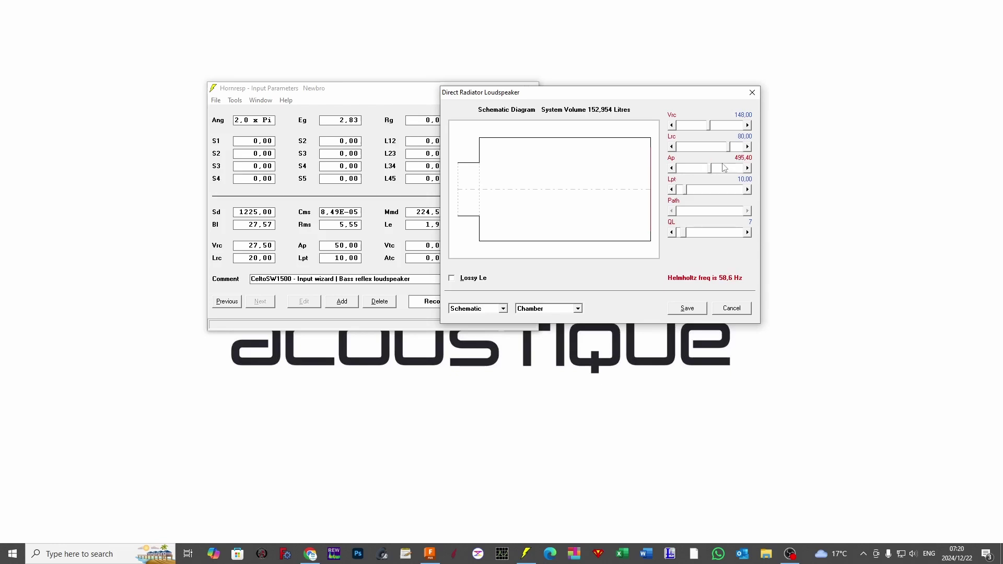
{"action": "left_click", "coordinate": [724, 168]}
{"action": "left_click", "coordinate": [725, 167]}
{"action": "left_click", "coordinate": [724, 168]}
{"action": "left_click", "coordinate": [673, 168]}
{"action": "left_click", "coordinate": [673, 168]}
Return to the acoustical power chart and lengthen the port Lpt to 41.
{"action": "left_click", "coordinate": [477, 309]}
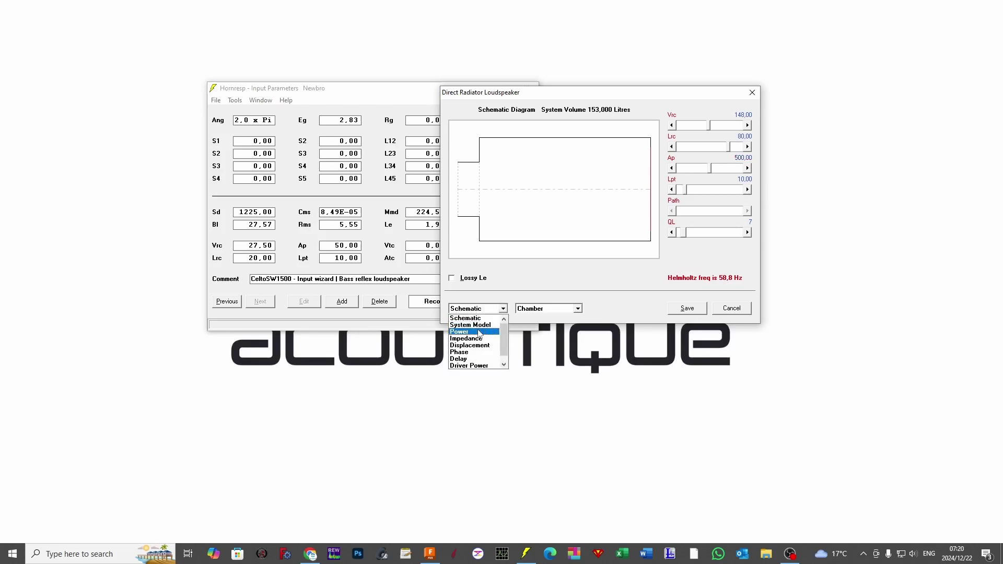
{"action": "left_click", "coordinate": [477, 332]}
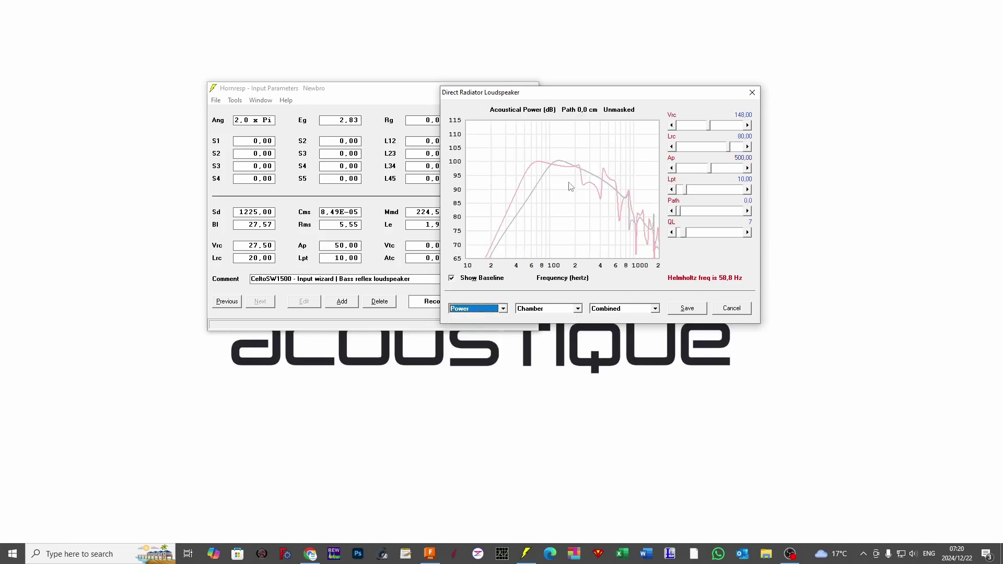
{"action": "left_click", "coordinate": [704, 193]}
{"action": "left_click", "coordinate": [705, 192]}
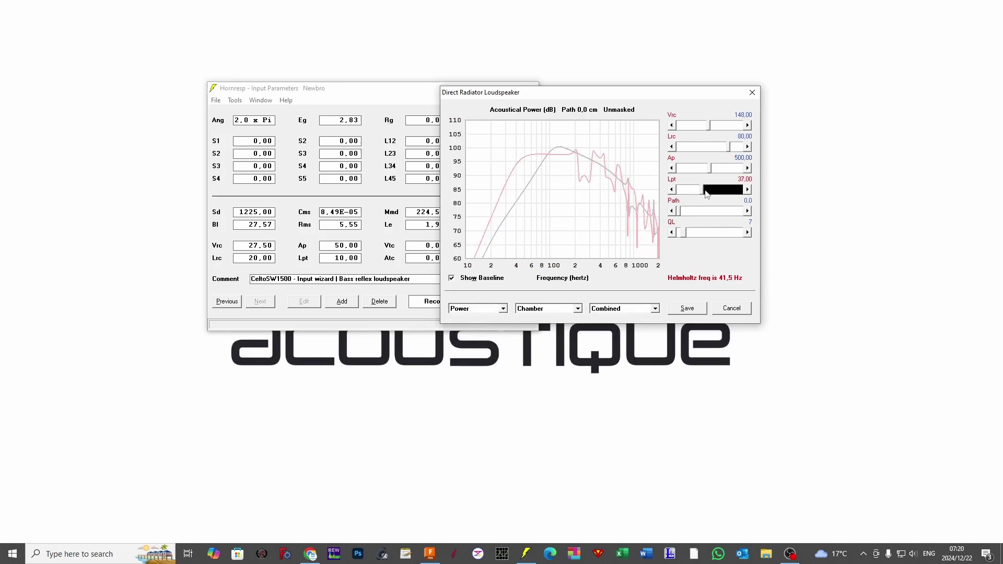
{"action": "left_click", "coordinate": [711, 193]}
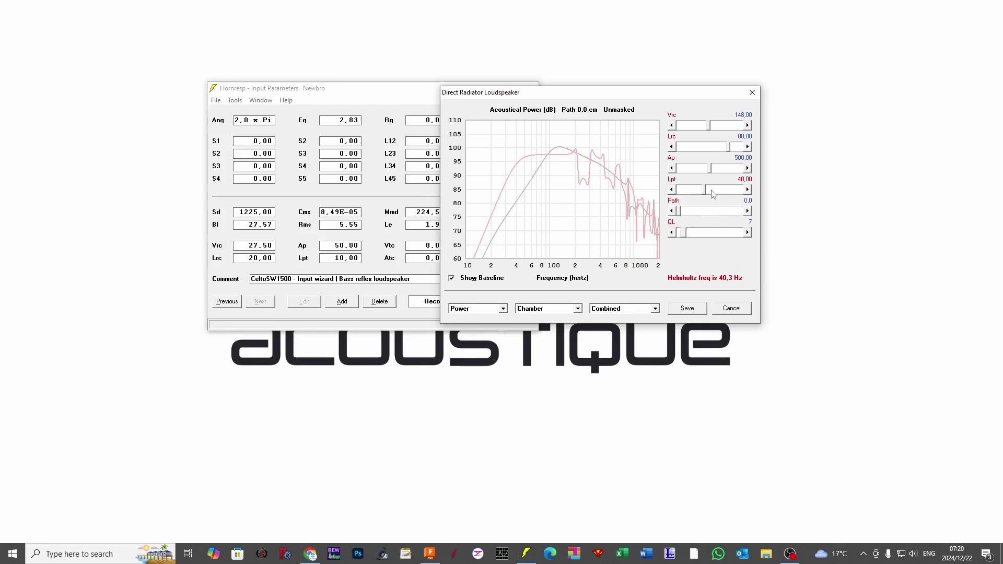
{"action": "left_click", "coordinate": [713, 193]}
Set chamber volume Vrc to 150, tuning the Helmholtz frequency to 39,7 Hz.
{"action": "left_click", "coordinate": [734, 130]}
{"action": "left_click", "coordinate": [709, 129]}
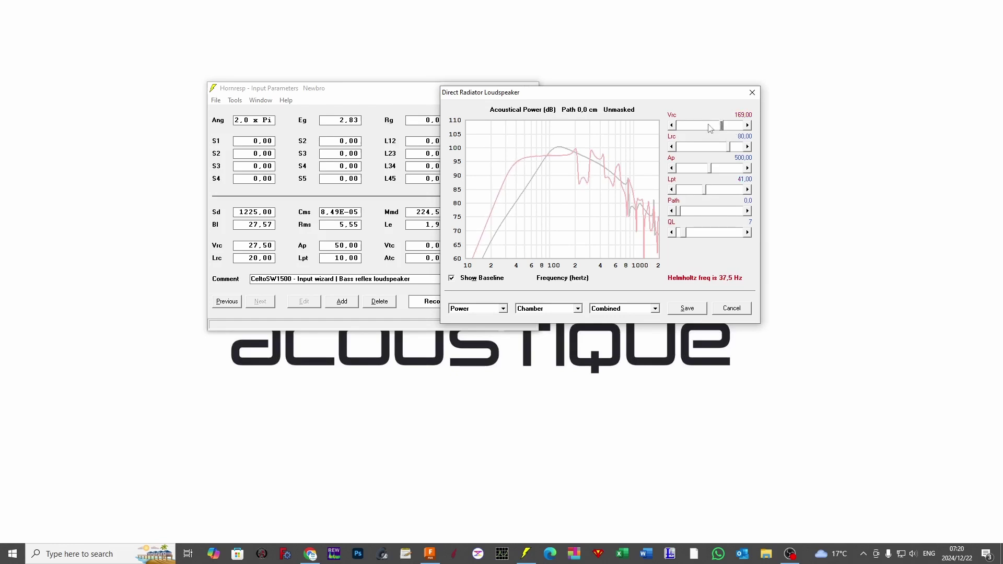
{"action": "left_click", "coordinate": [710, 129]}
{"action": "left_click", "coordinate": [710, 129]}
{"action": "left_click", "coordinate": [709, 128]}
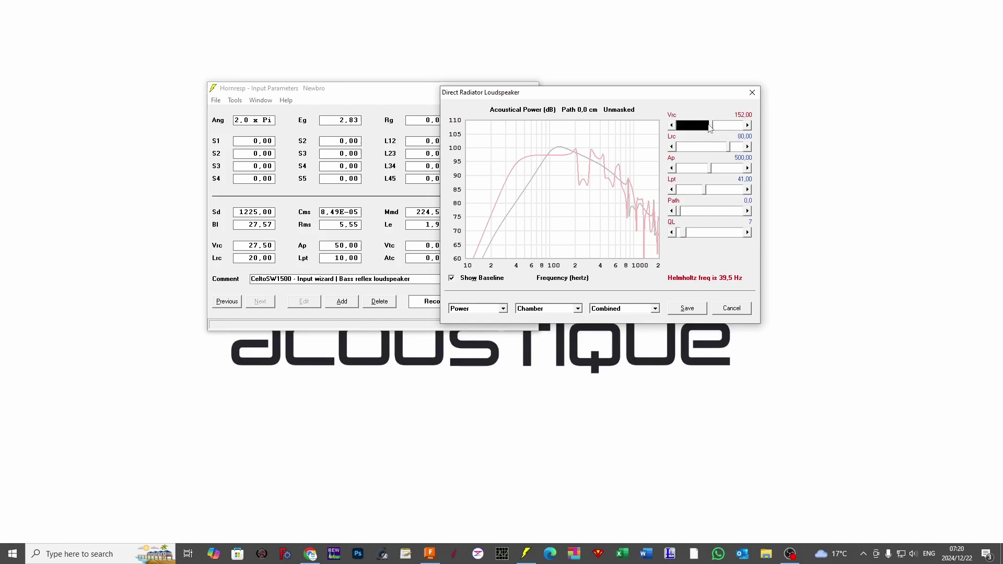
{"action": "left_click", "coordinate": [710, 129]}
Chart diaphragm displacement and read its value at about 55 Hz.
{"action": "left_click", "coordinate": [479, 311]}
{"action": "left_click", "coordinate": [479, 339]}
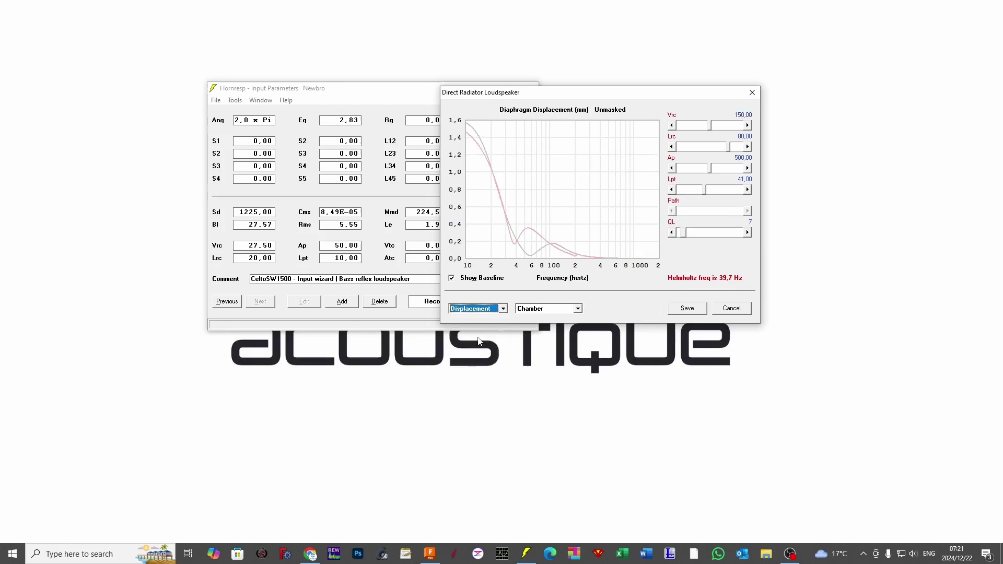
{"action": "left_click", "coordinate": [526, 228]}
{"action": "left_click", "coordinate": [528, 233]}
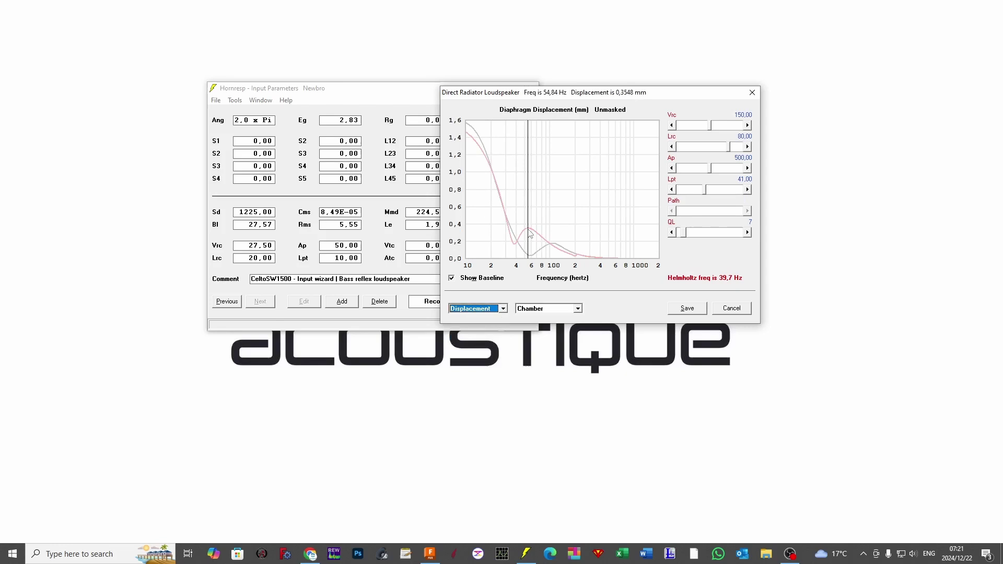
Show the Other parameter group and raise drive voltage Eg up to 99.
{"action": "left_click", "coordinate": [540, 309]}
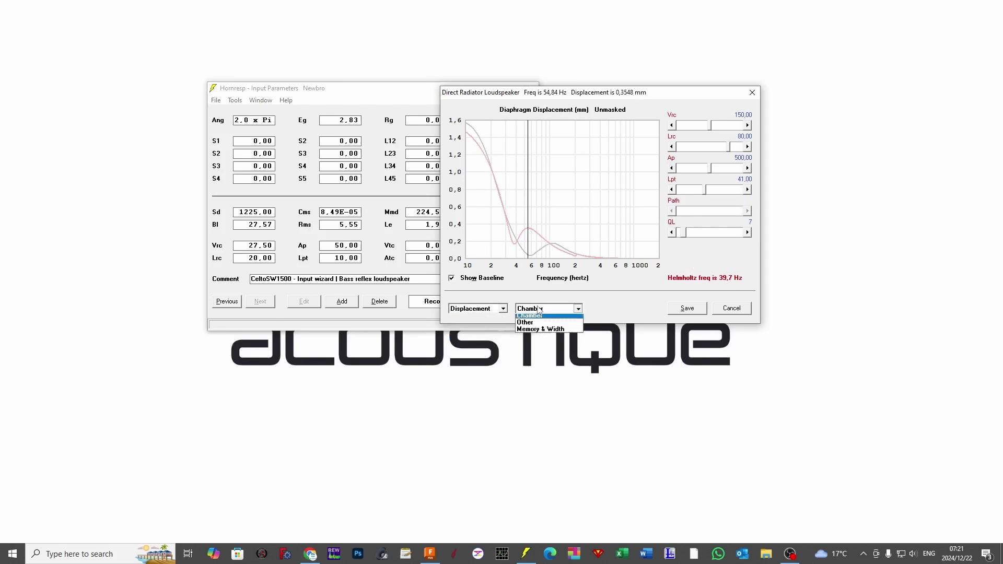
{"action": "left_click", "coordinate": [538, 332]}
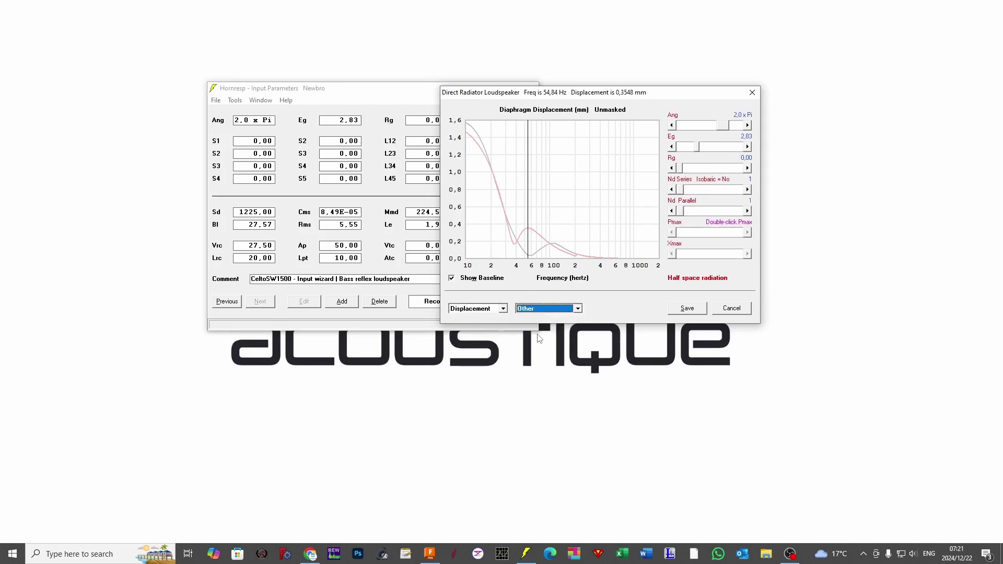
{"action": "left_click", "coordinate": [717, 151]}
{"action": "left_click", "coordinate": [727, 150]}
{"action": "left_click", "coordinate": [736, 149]}
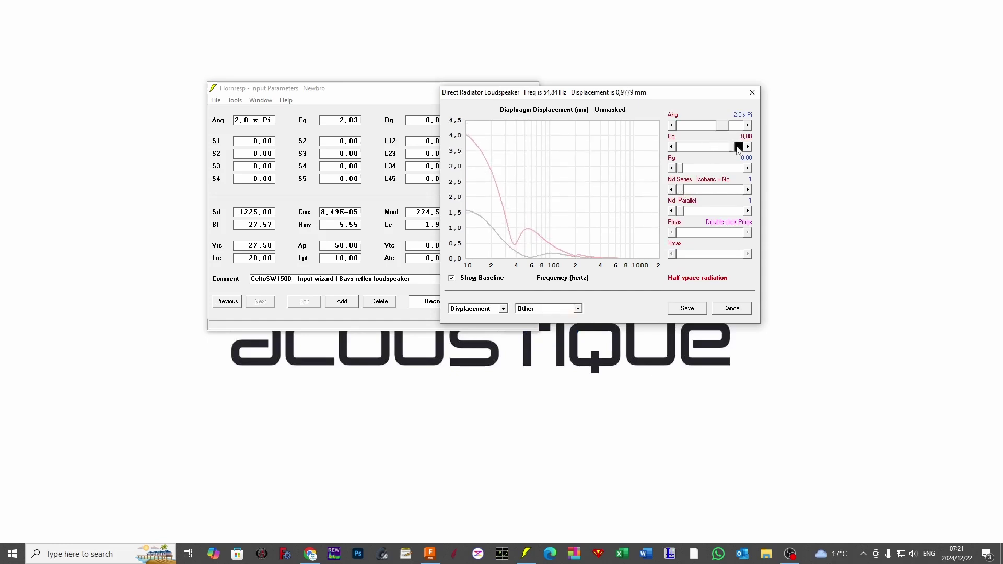
{"action": "left_click", "coordinate": [745, 148]}
{"action": "left_click", "coordinate": [737, 150]}
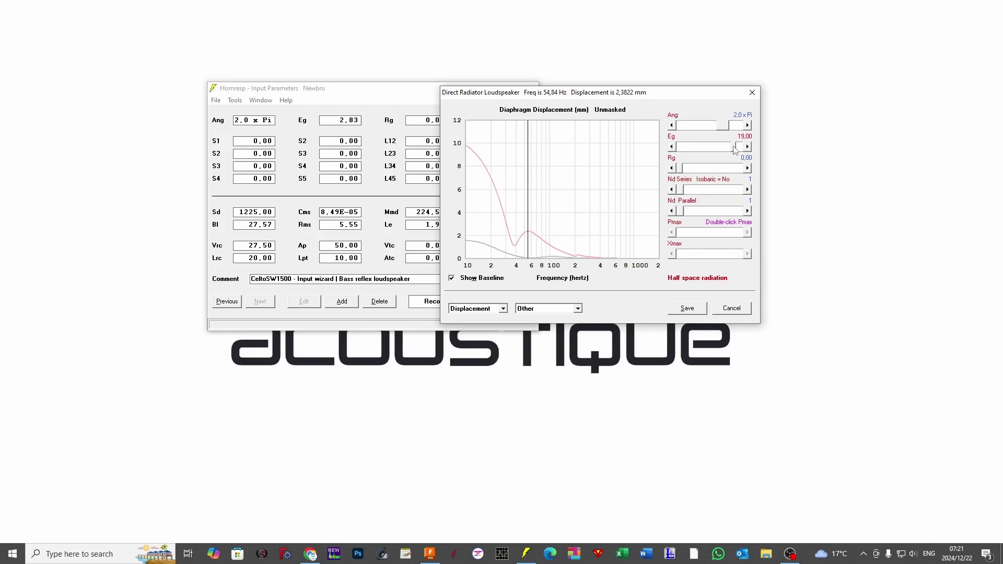
{"action": "left_click_drag", "start_coordinate": [736, 150], "coordinate": [741, 149]}
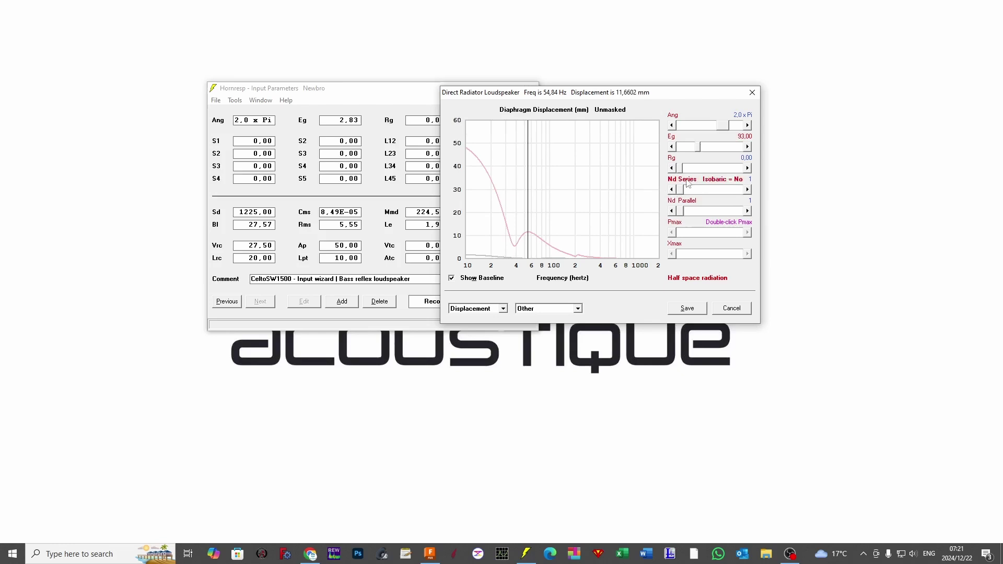
{"action": "left_click", "coordinate": [733, 149]}
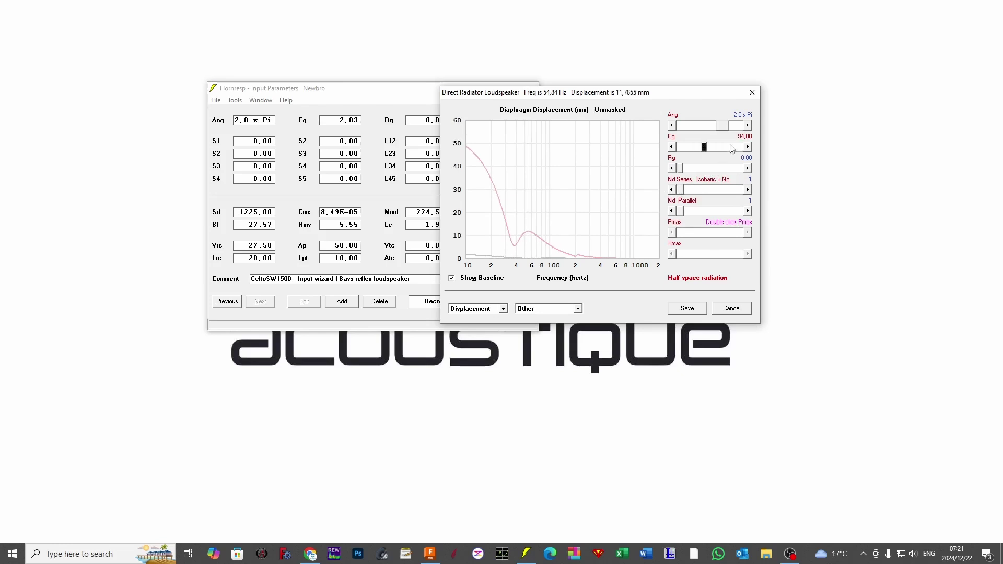
{"action": "left_click", "coordinate": [732, 150]}
{"action": "left_click", "coordinate": [732, 149]}
{"action": "left_click", "coordinate": [733, 149]}
{"action": "left_click", "coordinate": [732, 149]}
{"action": "left_click", "coordinate": [732, 149]}
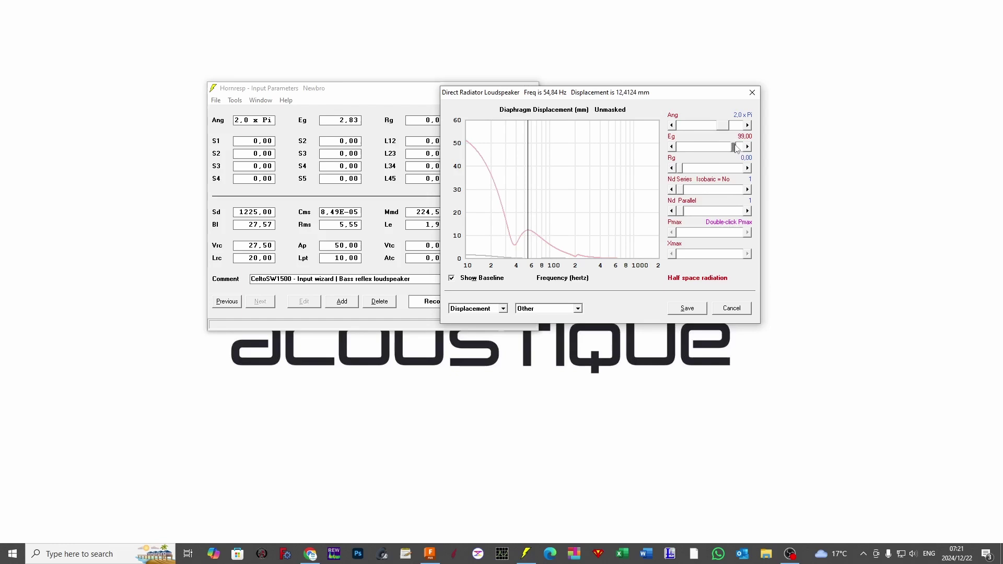
Fine-tune Eg past 100, trying 100,30 to 105,30 before settling at 102,30.
{"action": "left_click", "coordinate": [739, 148]}
{"action": "left_click", "coordinate": [747, 147]}
{"action": "left_click", "coordinate": [748, 148]}
{"action": "left_click", "coordinate": [747, 148]}
{"action": "left_click", "coordinate": [747, 148]}
{"action": "left_click", "coordinate": [716, 151]}
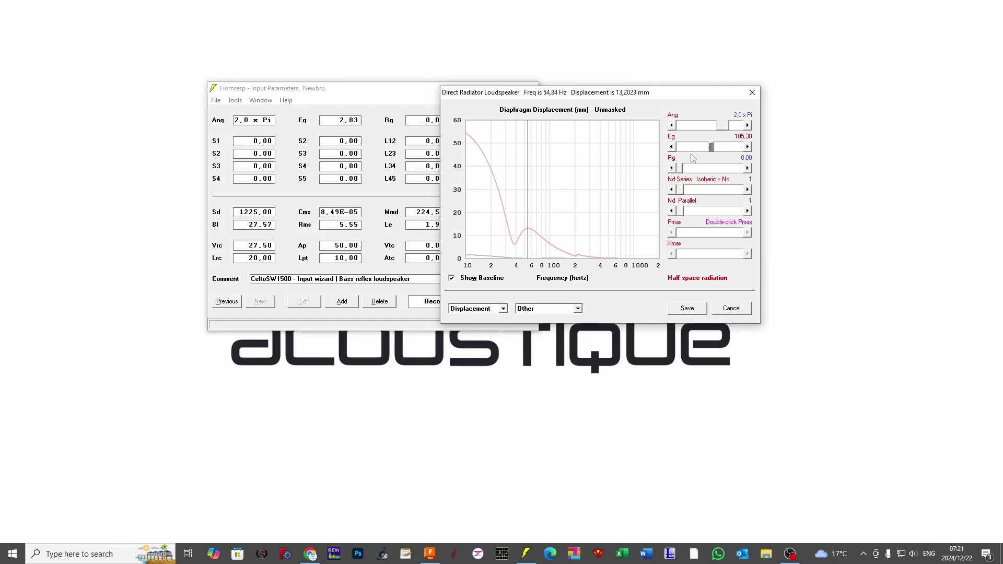
{"action": "left_click", "coordinate": [693, 152]}
{"action": "left_click", "coordinate": [686, 148]}
{"action": "left_click", "coordinate": [687, 148]}
{"action": "left_click", "coordinate": [741, 148]}
{"action": "left_click", "coordinate": [741, 149]}
Step Eg up to 104,30, giving 13,08 mm displacement at 54,84 Hz.
{"action": "left_click", "coordinate": [741, 149]}
{"action": "left_click", "coordinate": [741, 149]}
Open the Active Filter Wizard beside the parameters and switch the active filter on.
{"action": "left_click", "coordinate": [539, 310]}
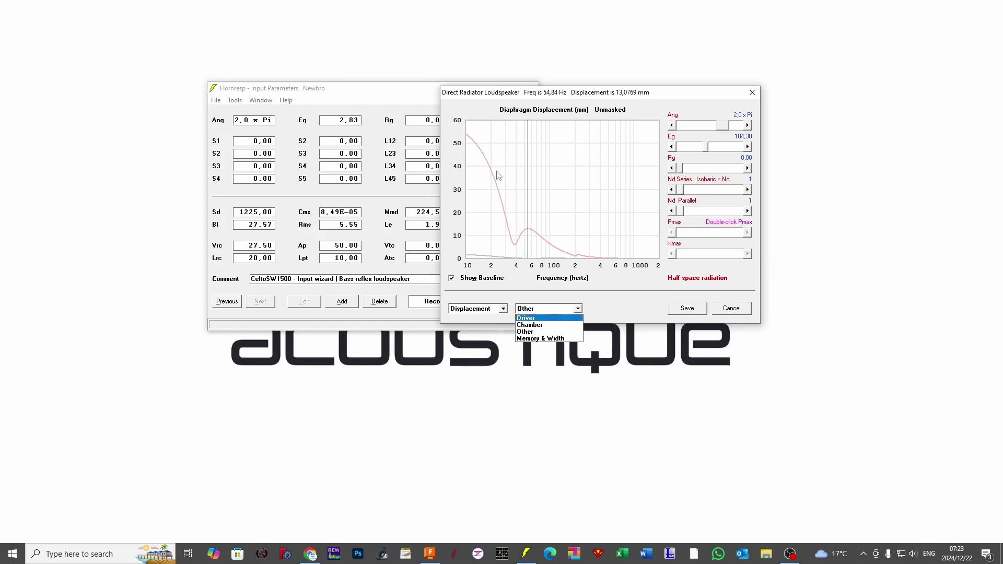
{"action": "left_click", "coordinate": [555, 339]}
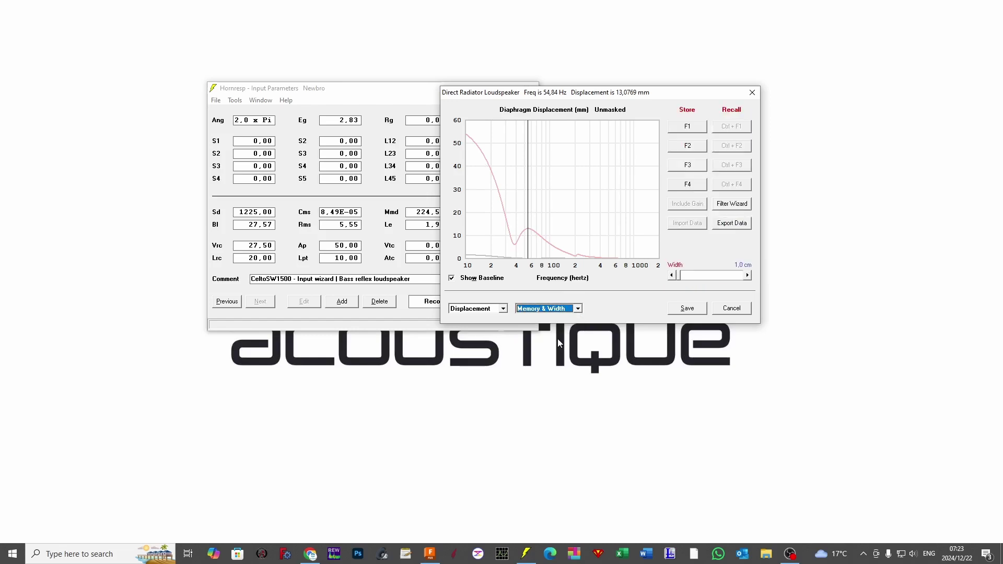
{"action": "left_click", "coordinate": [738, 208]}
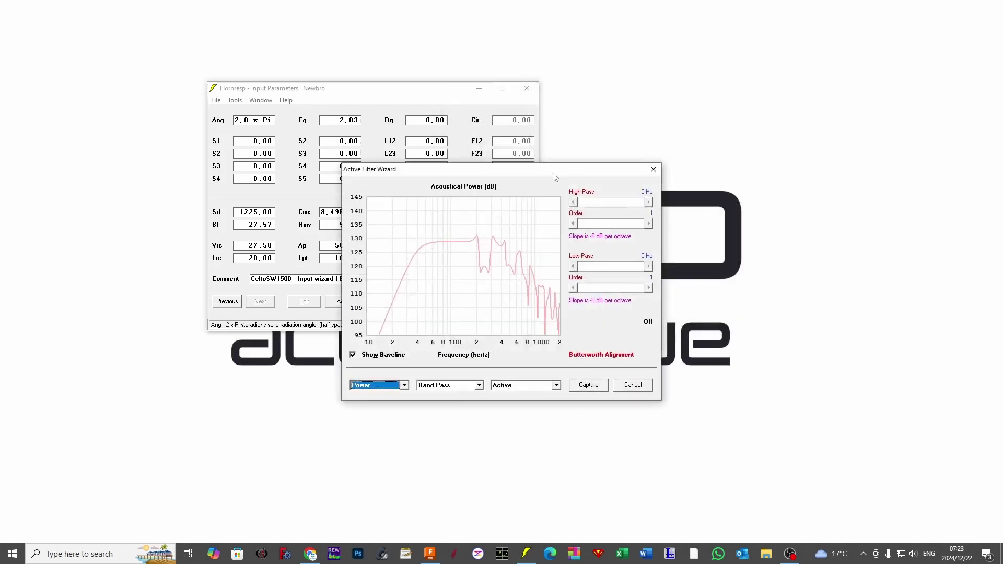
{"action": "left_click_drag", "start_coordinate": [556, 174], "coordinate": [758, 67]}
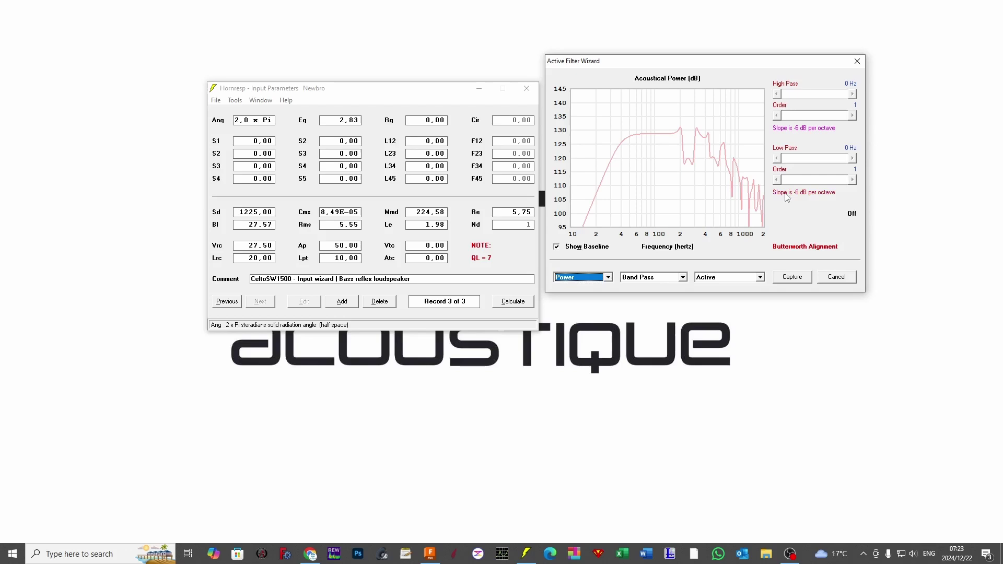
{"action": "left_click", "coordinate": [852, 215]}
Add a high-pass filter, trying 40–70 Hz before settling the cutoff at 35 Hz.
{"action": "left_click", "coordinate": [816, 99]}
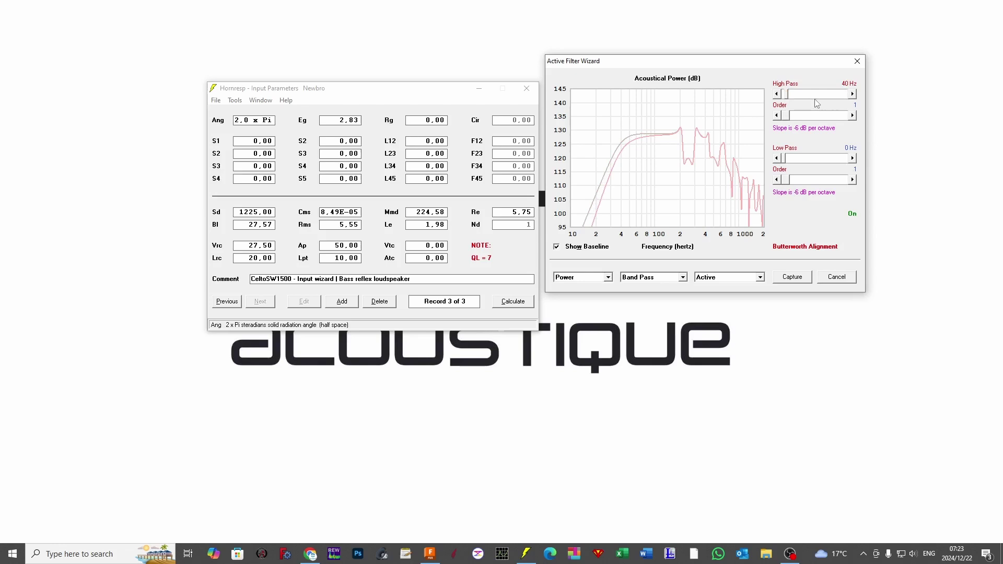
{"action": "left_click", "coordinate": [802, 98]}
{"action": "left_click", "coordinate": [824, 96]}
{"action": "left_click", "coordinate": [823, 96]}
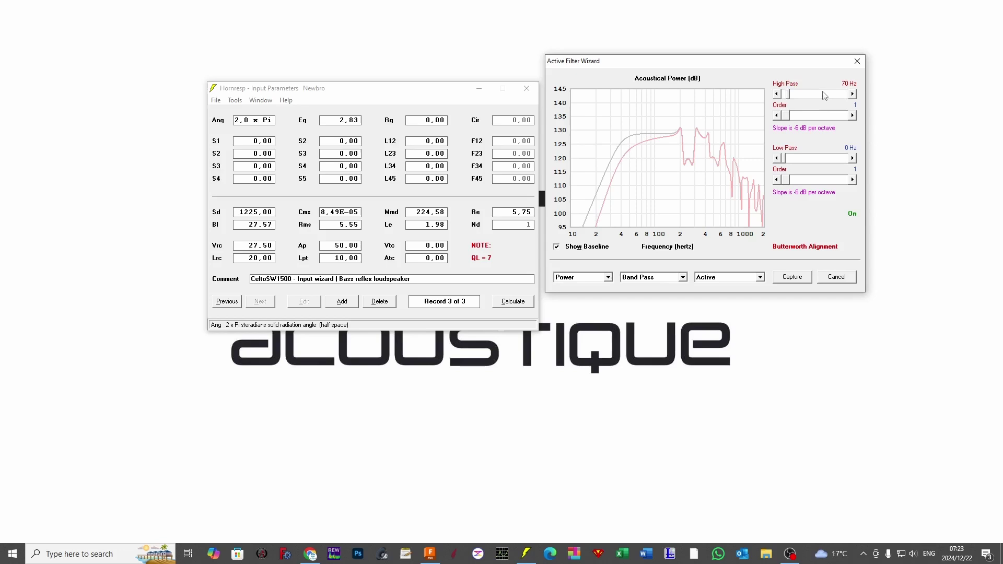
{"action": "left_click", "coordinate": [785, 98]}
{"action": "left_click", "coordinate": [785, 98]}
{"action": "left_click", "coordinate": [785, 98]}
{"action": "left_click", "coordinate": [778, 97]}
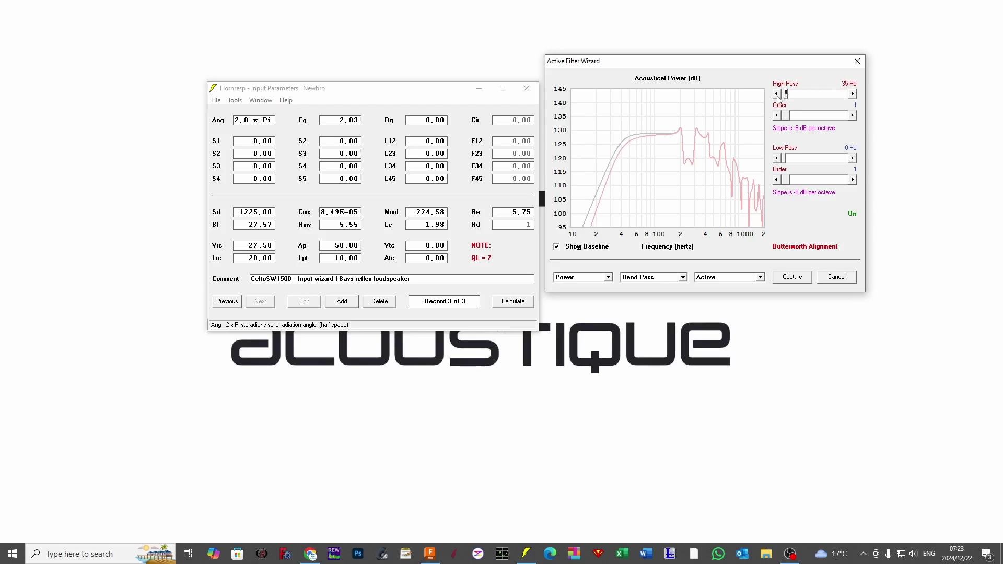
Preview displacement, set the high-pass to second order (−12 dB/octave) and capture it.
{"action": "left_click", "coordinate": [849, 118]}
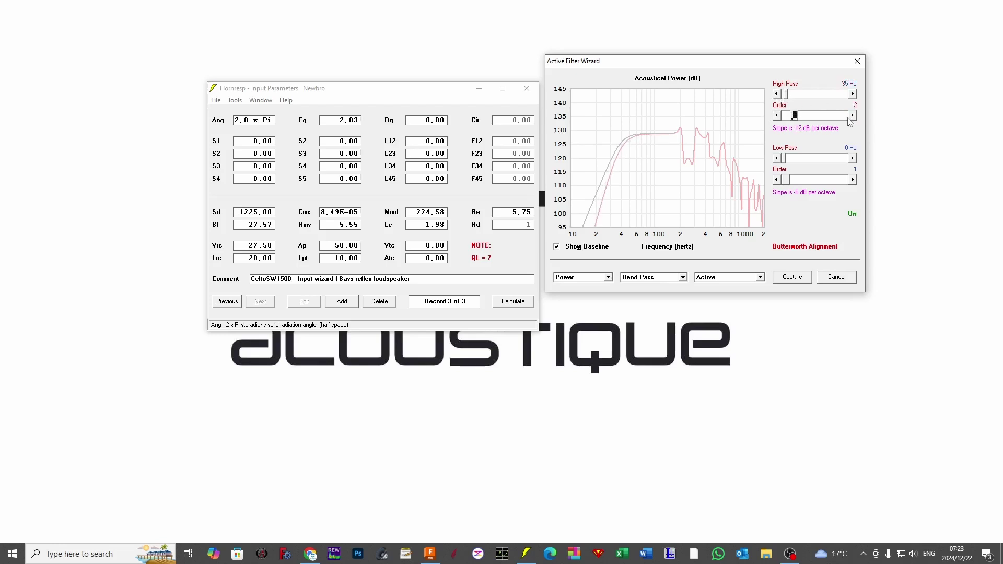
{"action": "left_click", "coordinate": [849, 118]}
{"action": "left_click", "coordinate": [630, 279]}
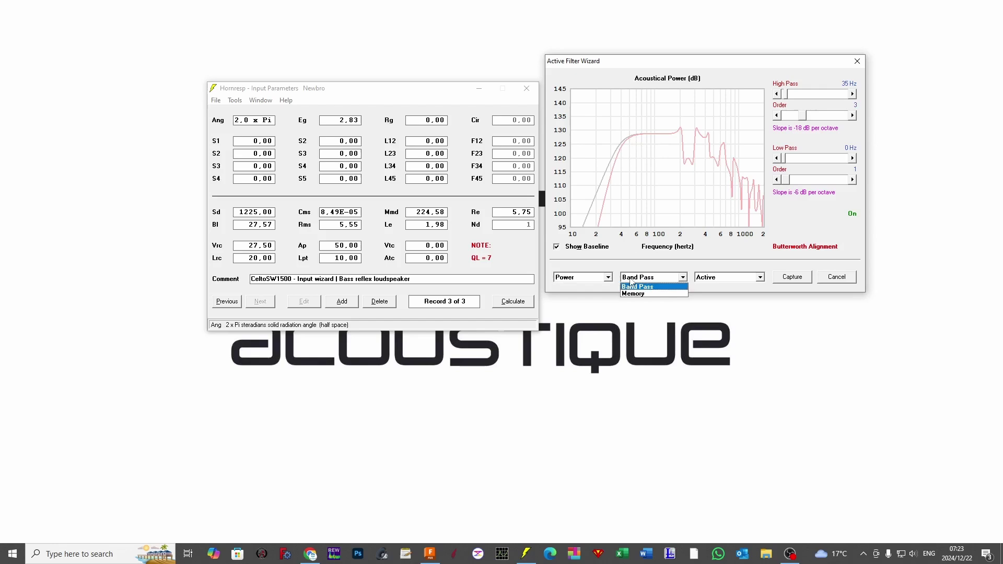
{"action": "left_click", "coordinate": [631, 286]}
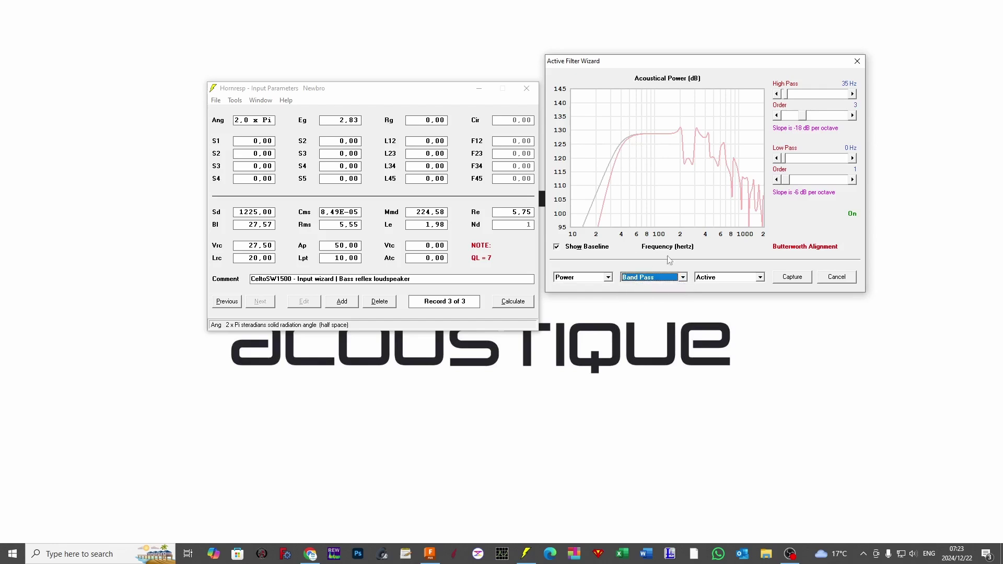
{"action": "left_click", "coordinate": [590, 277]}
{"action": "left_click", "coordinate": [584, 294]}
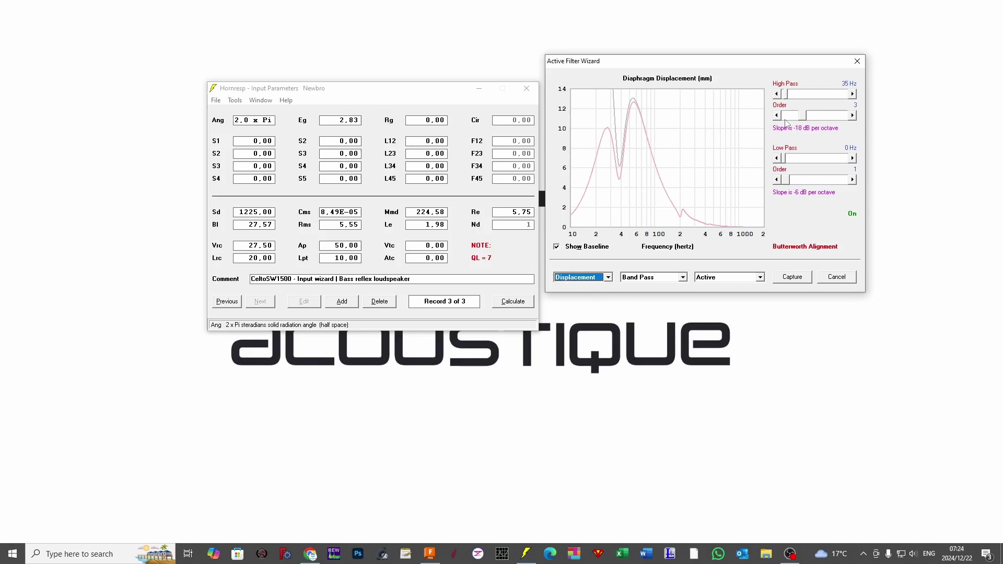
{"action": "left_click", "coordinate": [786, 116]}
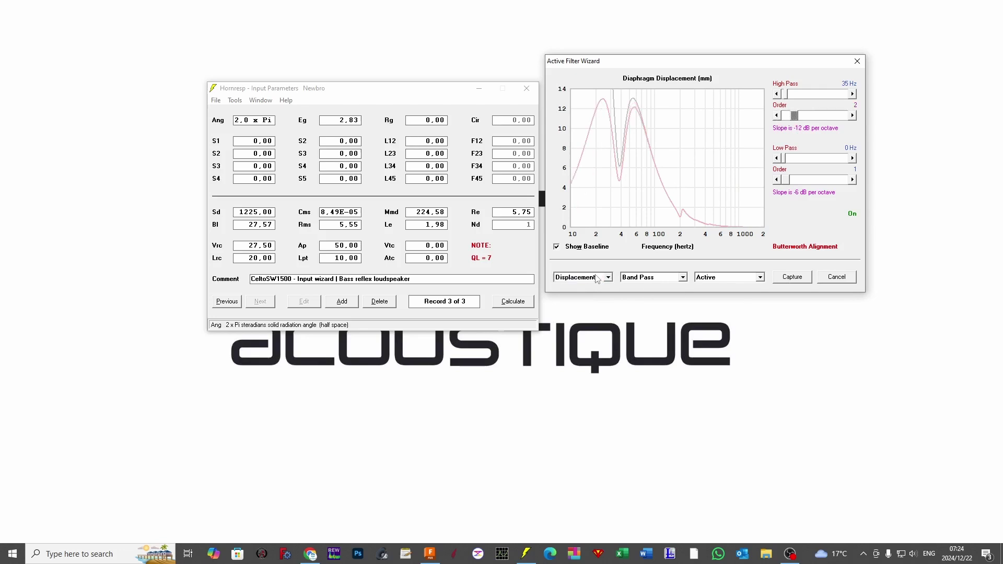
{"action": "left_click", "coordinate": [795, 278]}
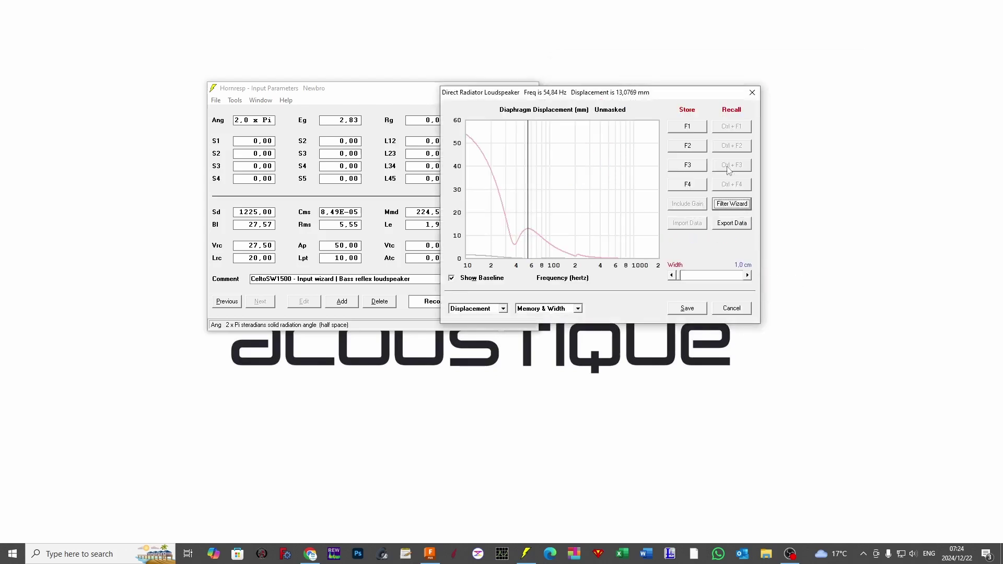
Store and save the filter settings, then recalculate without resonance masking.
{"action": "left_click", "coordinate": [685, 127]}
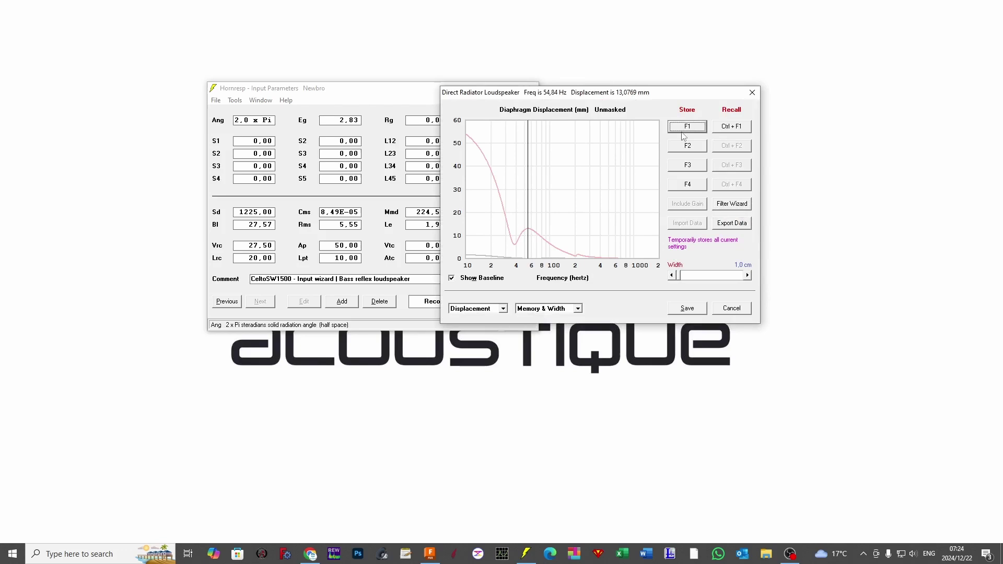
{"action": "left_click", "coordinate": [696, 310]}
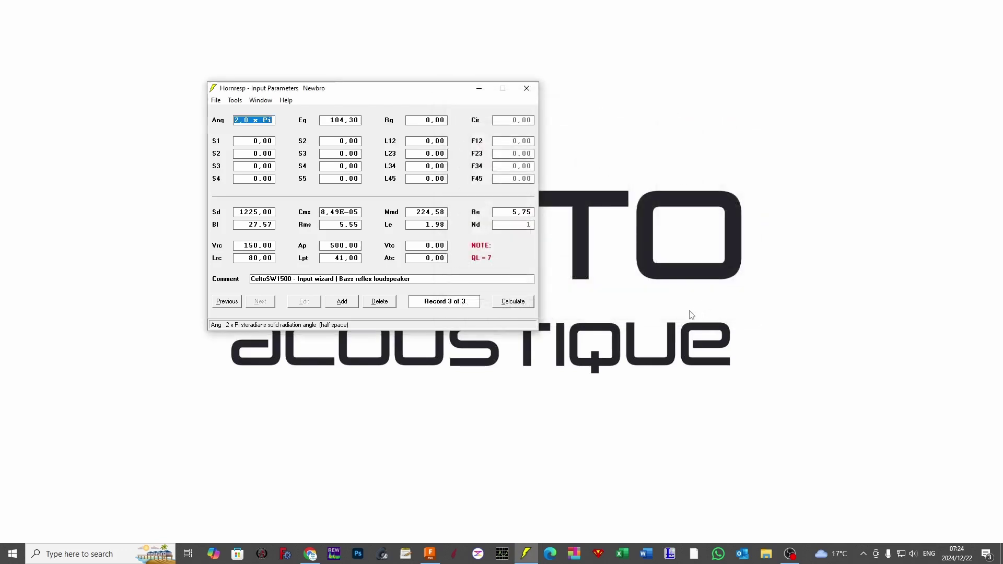
{"action": "left_click", "coordinate": [510, 302]}
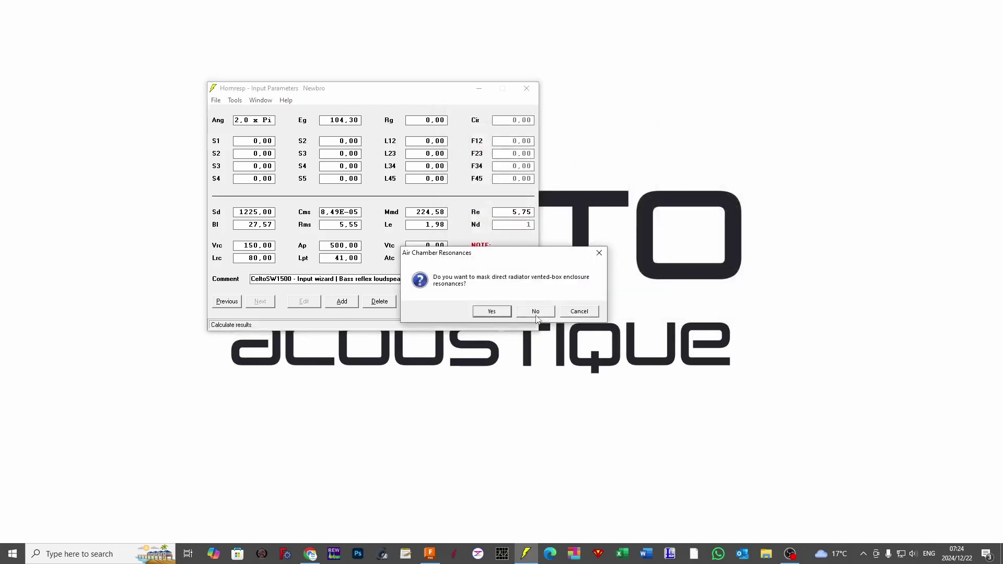
{"action": "left_click", "coordinate": [533, 311]}
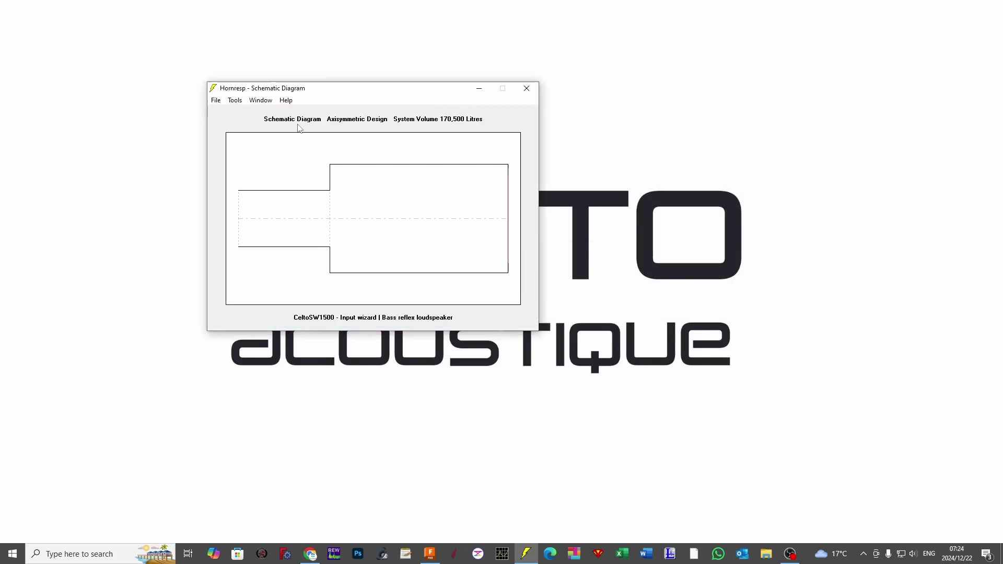
Review the filtered acoustical power and diaphragm displacement graphs.
{"action": "left_click", "coordinate": [260, 99]}
{"action": "left_click", "coordinate": [309, 147]}
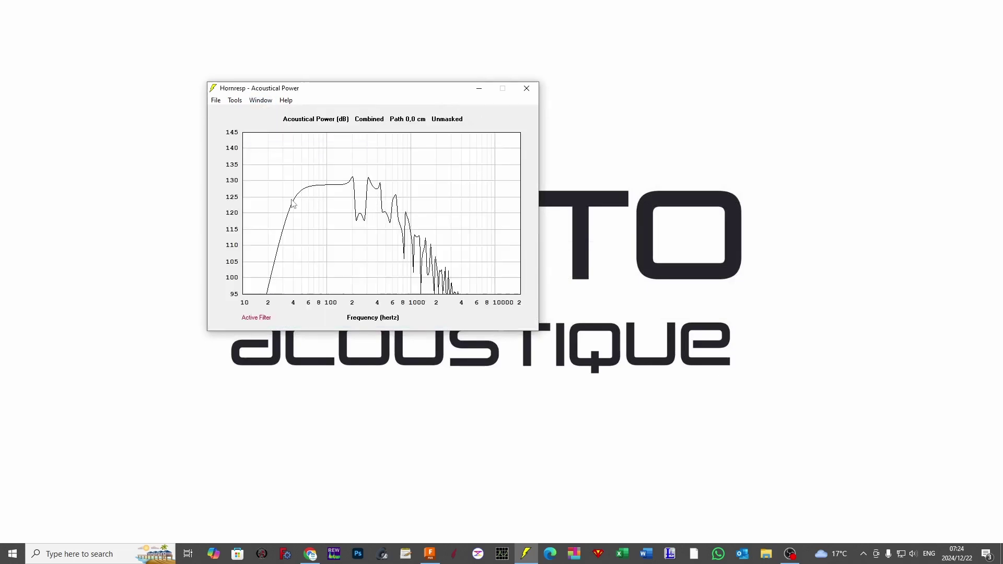
{"action": "left_click", "coordinate": [260, 101]}
{"action": "left_click", "coordinate": [298, 197]}
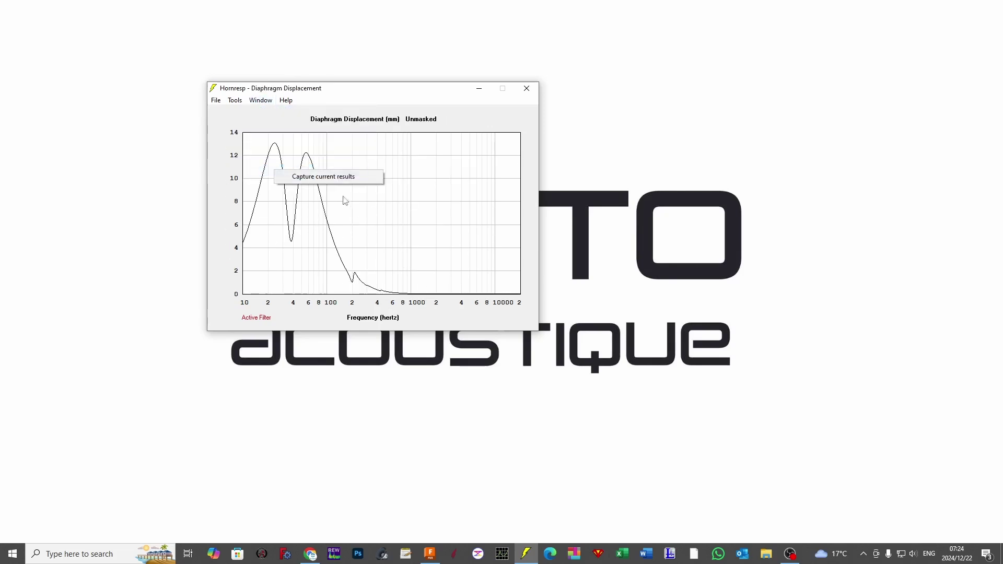
{"action": "left_click", "coordinate": [364, 96]}
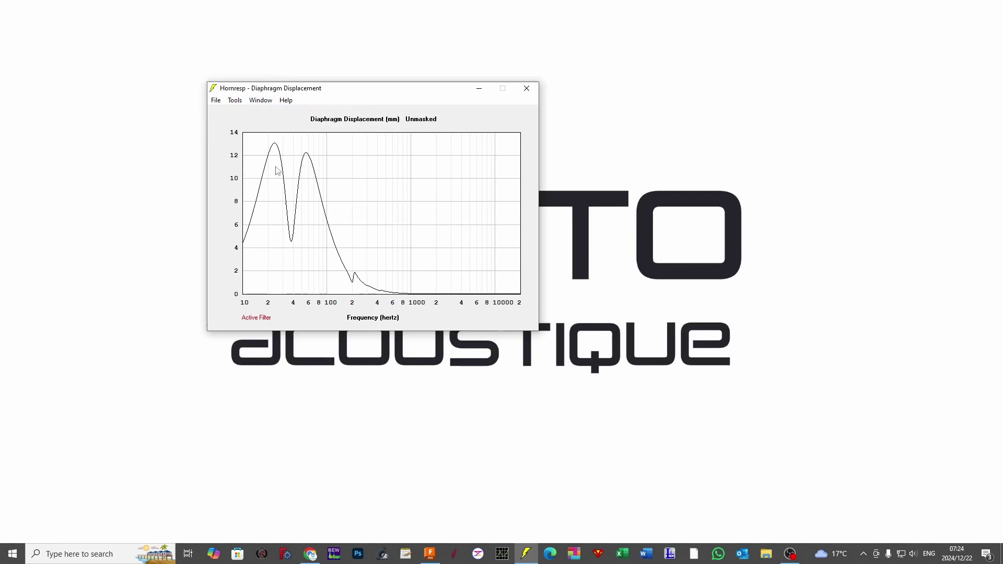
{"action": "left_click", "coordinate": [261, 100]}
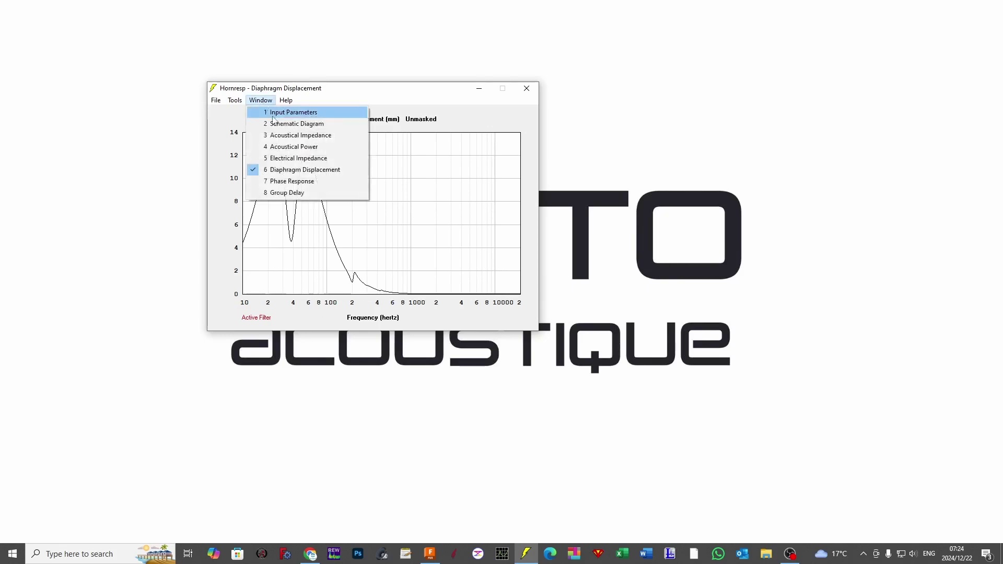
Start the Loudspeaker Wizard from Input Parameters, without resonance masking, showing the Power chart.
{"action": "left_click", "coordinate": [279, 110]}
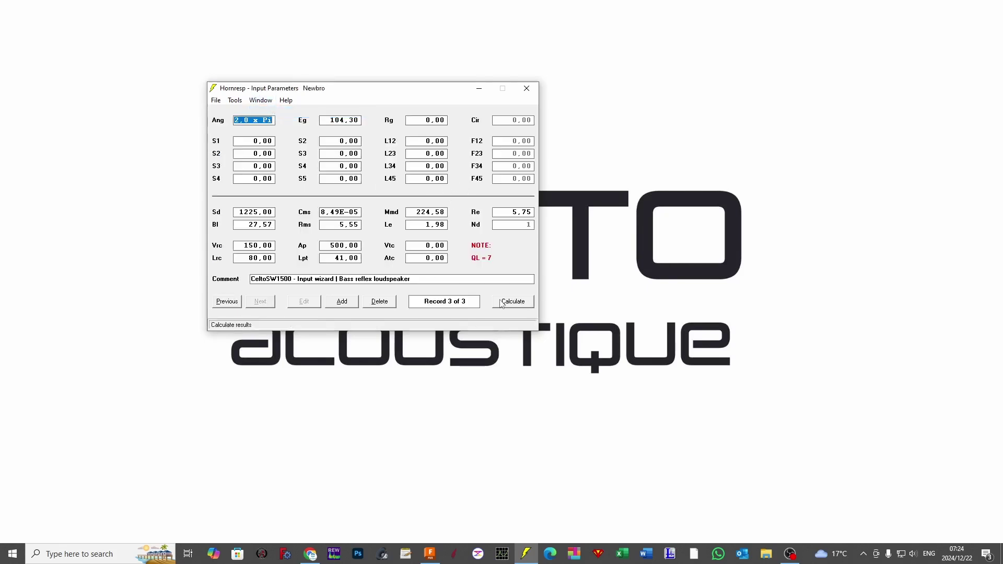
{"action": "left_click", "coordinate": [235, 101]}
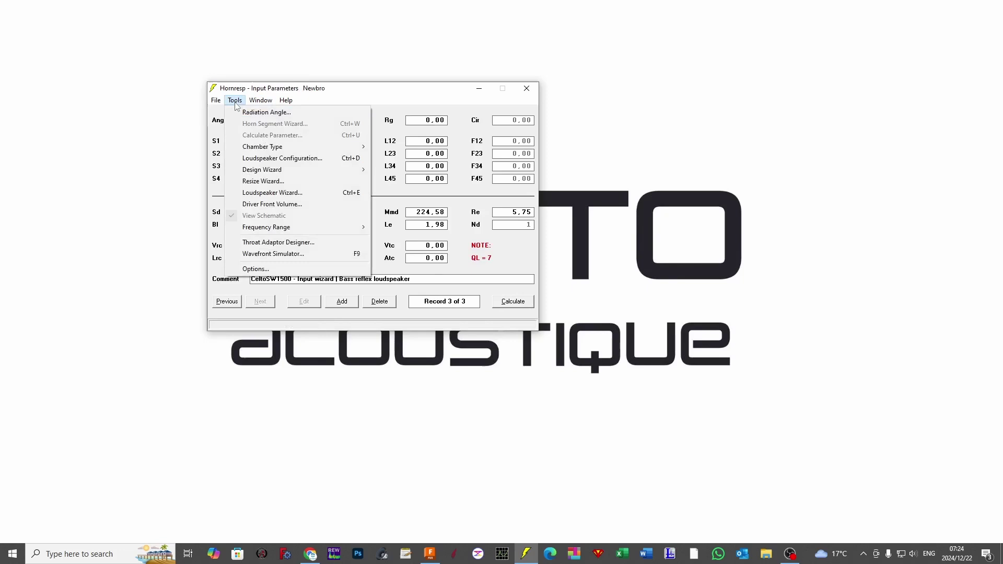
{"action": "left_click", "coordinate": [267, 194]}
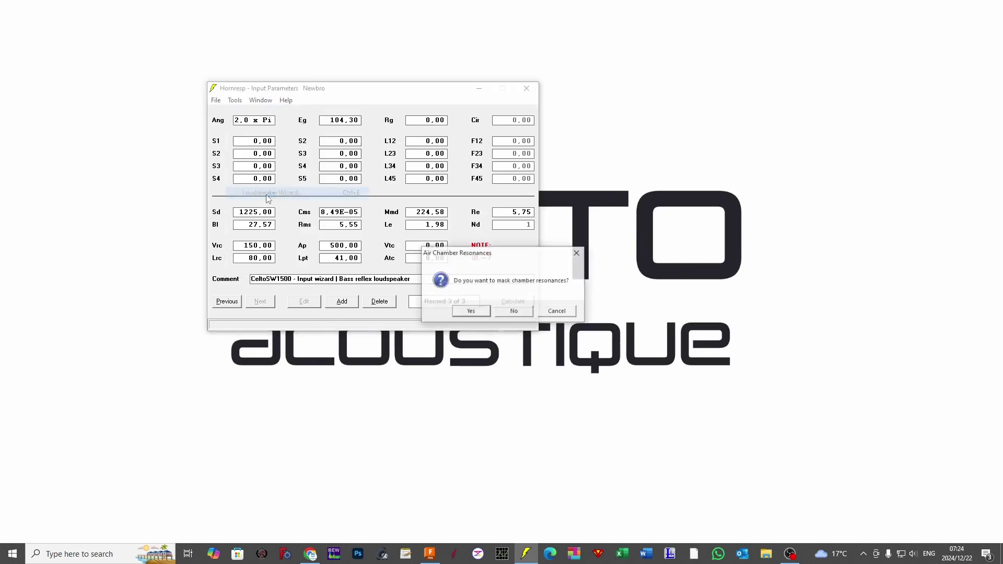
{"action": "left_click", "coordinate": [514, 313]}
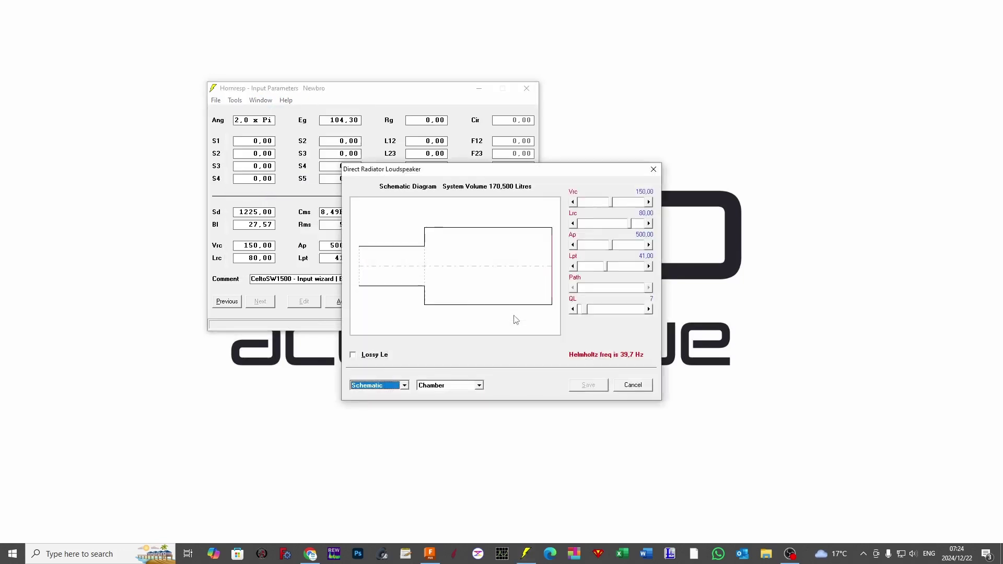
{"action": "left_click", "coordinate": [370, 390]}
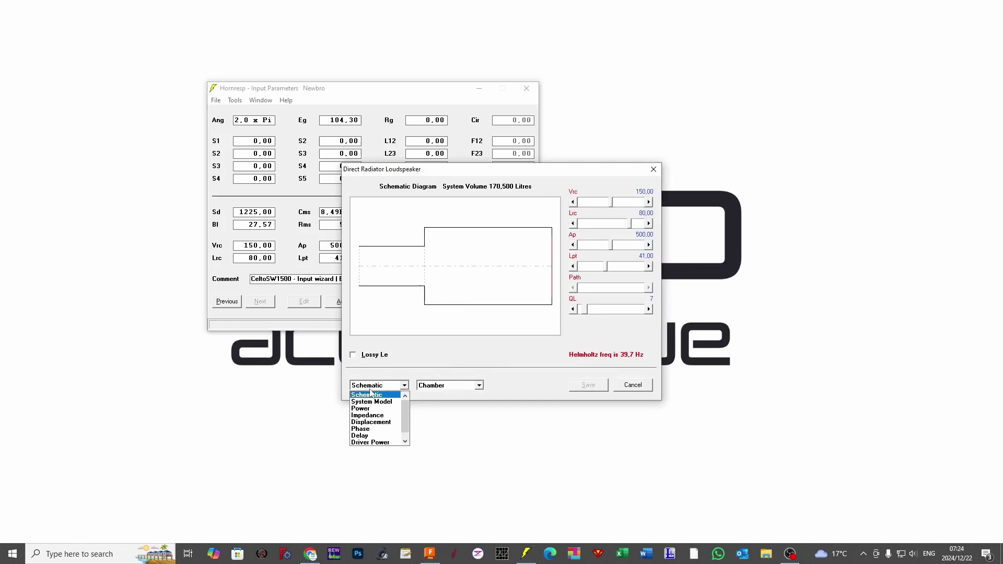
{"action": "left_click", "coordinate": [375, 412]}
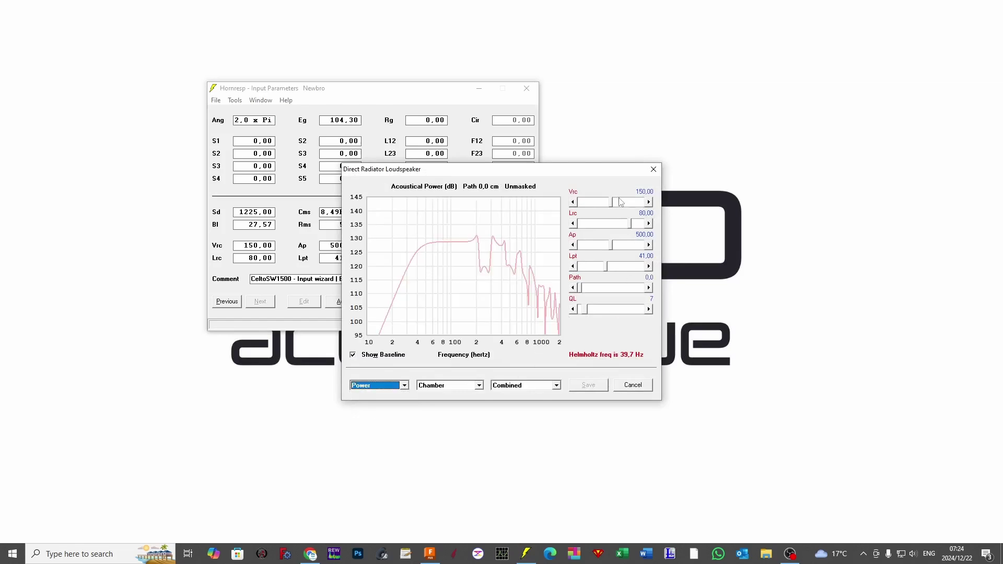
Enlarge box volume Vrc to 264 and lengthen port Lpt to 59, tuning to 26.4 Hz.
{"action": "left_click_drag", "start_coordinate": [620, 202], "coordinate": [642, 207]}
{"action": "left_click", "coordinate": [641, 204]}
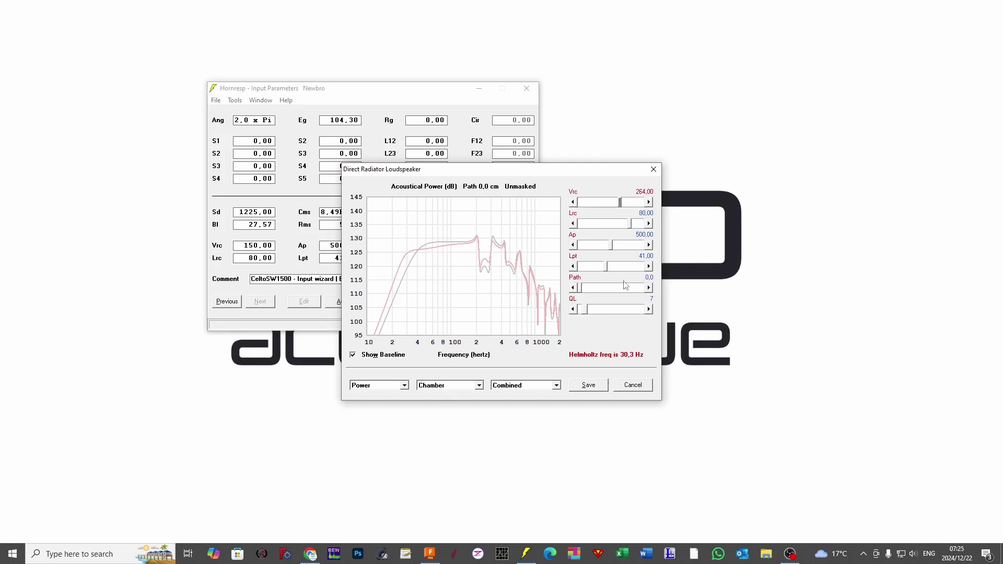
{"action": "left_click_drag", "start_coordinate": [623, 270], "coordinate": [624, 273]}
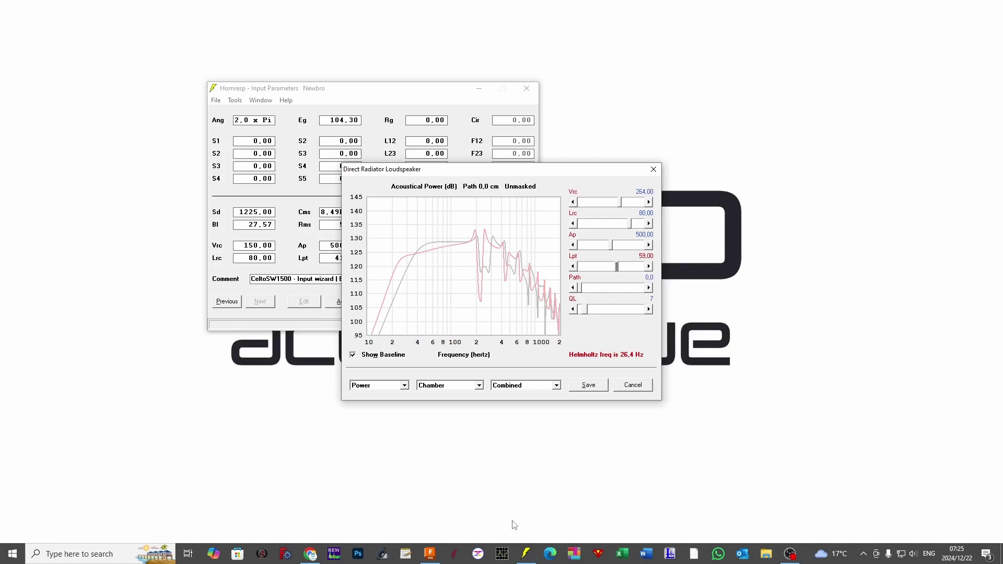
Bring up the Fusion enclosure model and orbit it to a front-on view.
{"action": "left_click", "coordinate": [429, 554]}
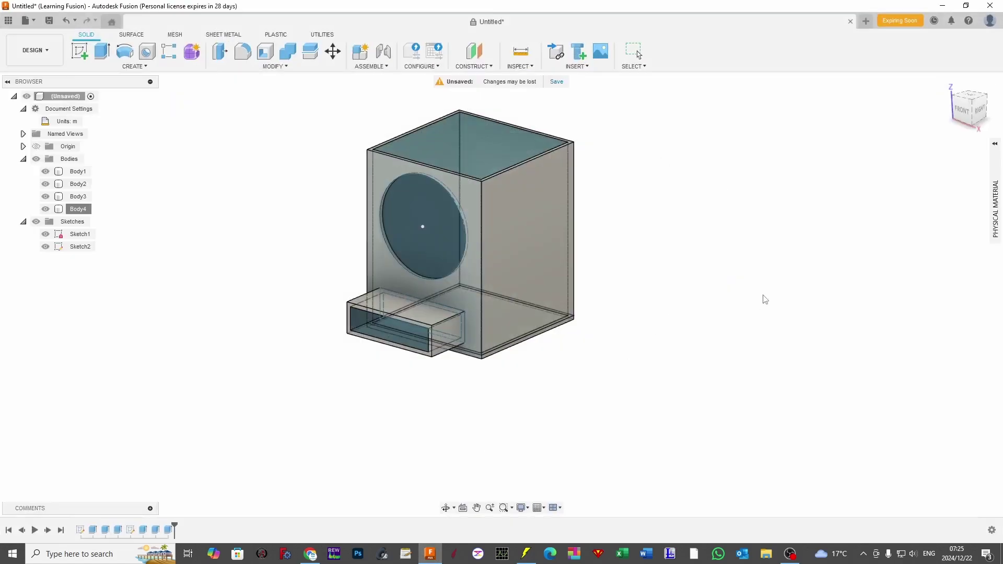
{"action": "left_click_drag", "start_coordinate": [761, 298], "coordinate": [787, 301]}
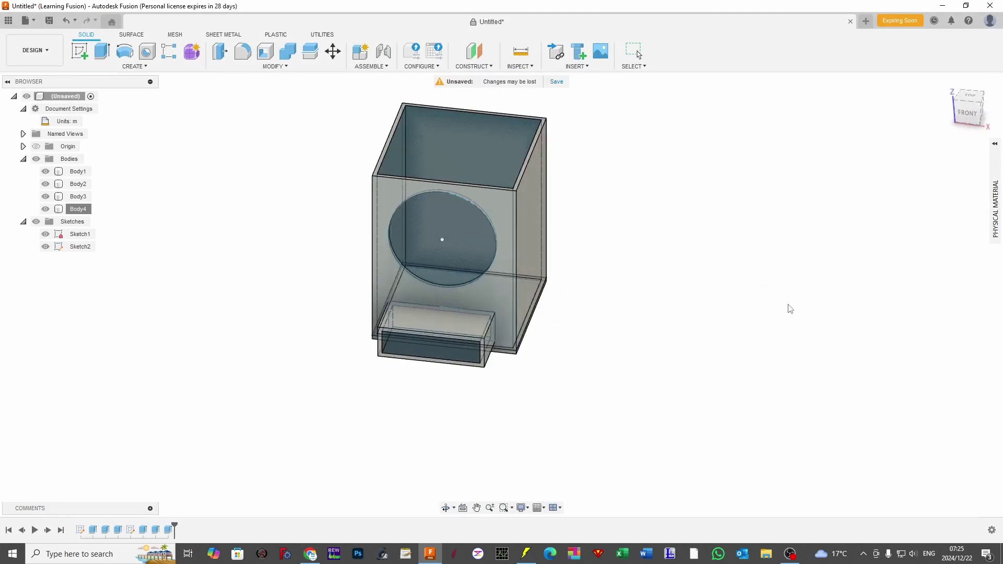
Switch the Hornresp wizard chart to Schematic, showing the 293,500-litre system volume.
{"action": "left_click", "coordinate": [531, 554]}
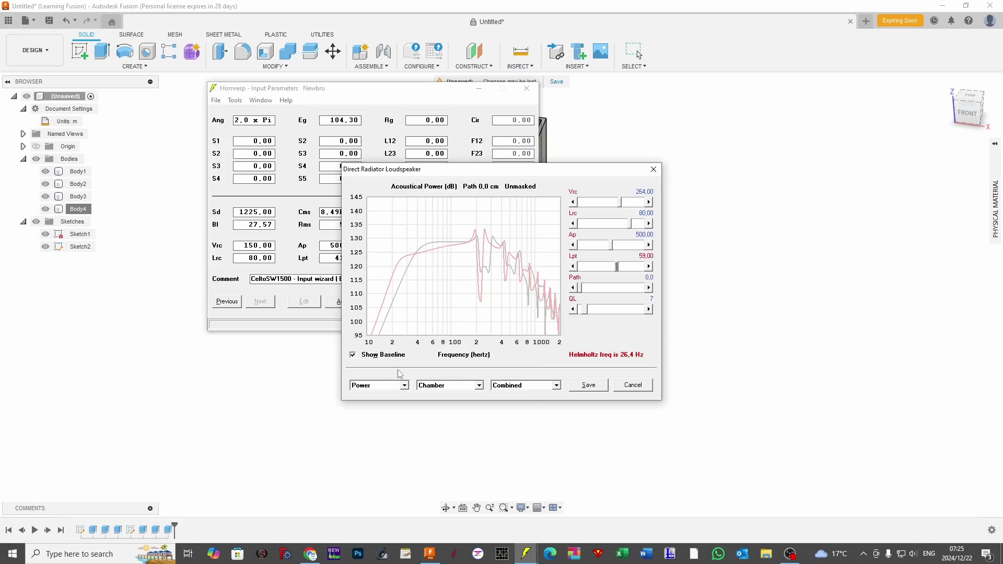
{"action": "left_click", "coordinate": [394, 389]}
{"action": "scroll", "coordinate": [376, 418], "scroll_direction": "down", "scroll_amount": 2}
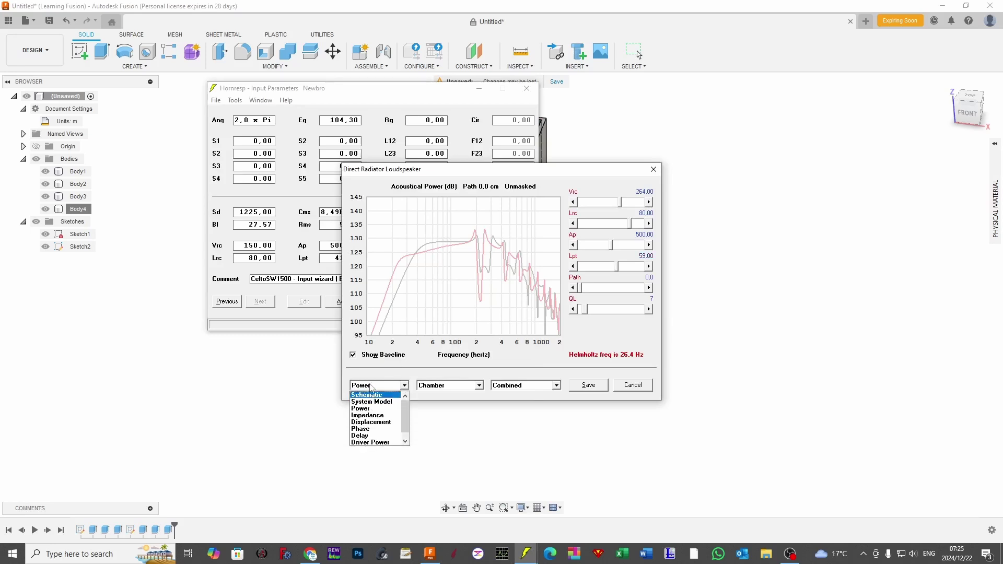
{"action": "left_click", "coordinate": [372, 442]}
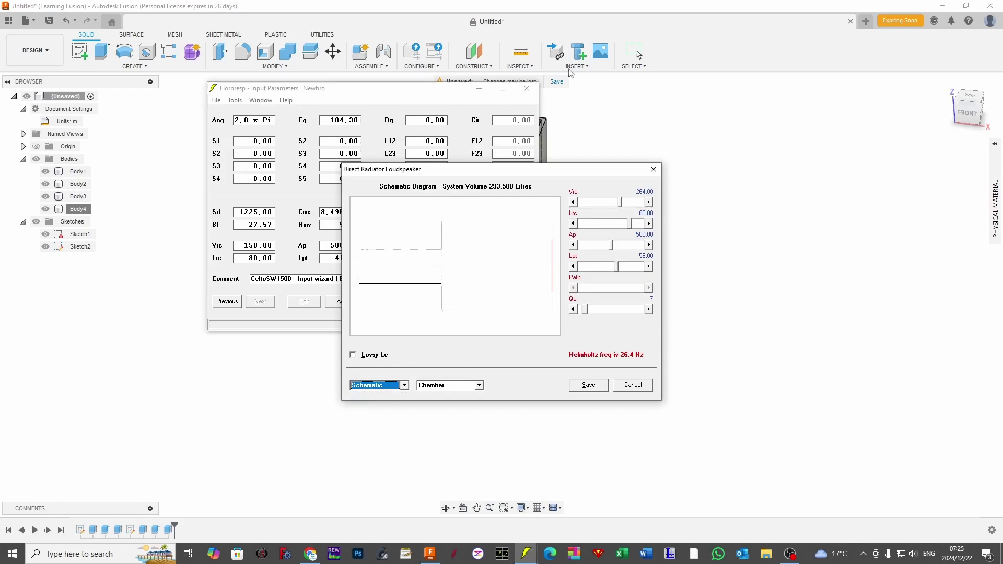
Return to the Fusion enclosure model and pan it up and left.
{"action": "left_click", "coordinate": [604, 5]}
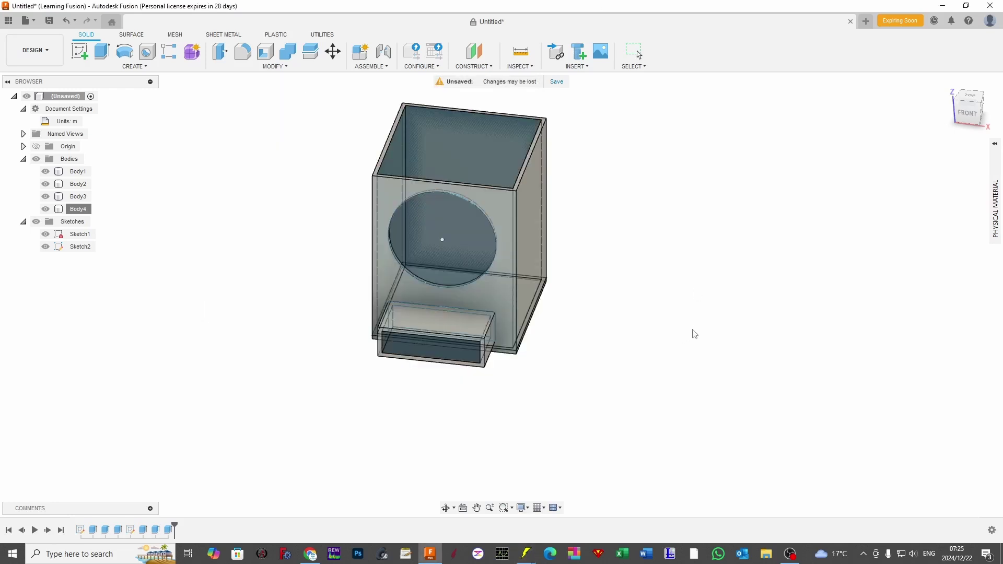
{"action": "left_click_drag", "start_coordinate": [683, 325], "coordinate": [629, 297]}
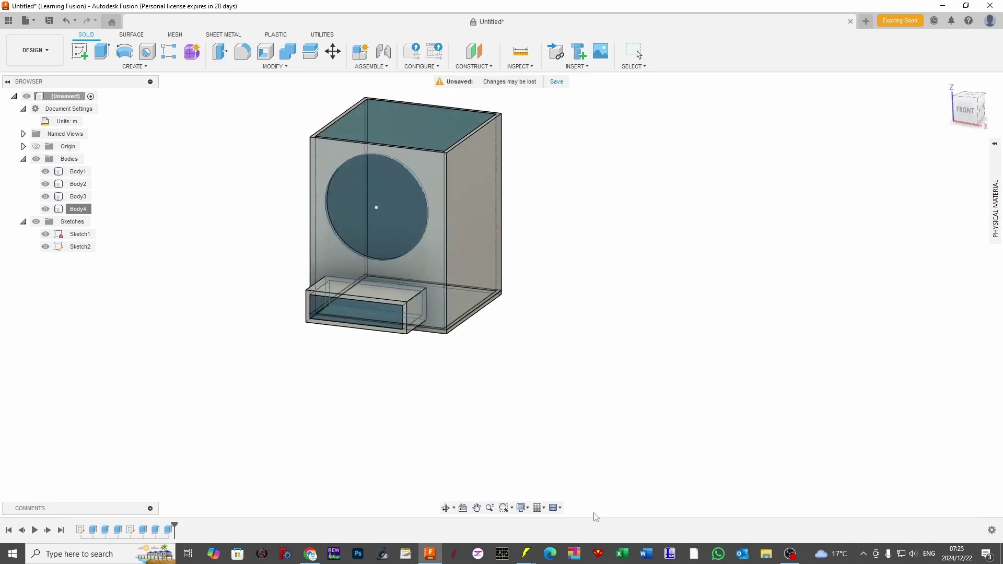
Save the enlarged box and longer port, then recalculate without masking vented-box resonances.
{"action": "mouse_move", "coordinate": [528, 547]}
{"action": "left_click", "coordinate": [570, 495]}
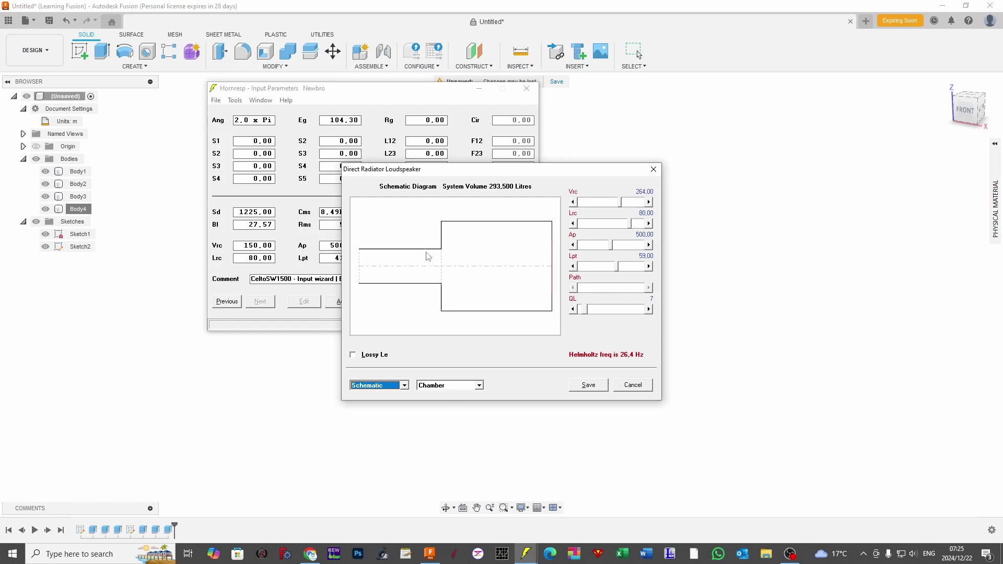
{"action": "left_click", "coordinate": [589, 385]}
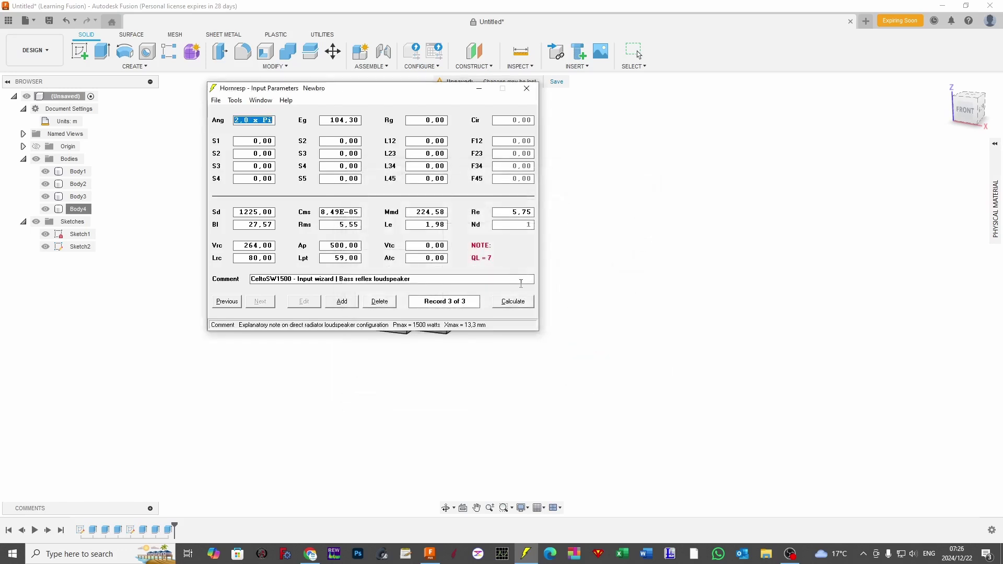
{"action": "left_click", "coordinate": [514, 302]}
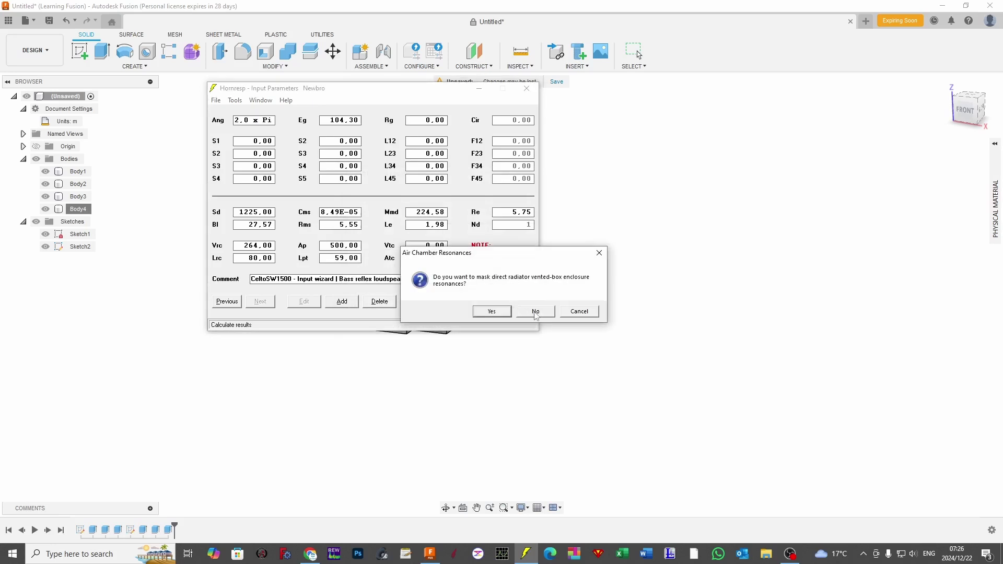
{"action": "left_click", "coordinate": [535, 312]}
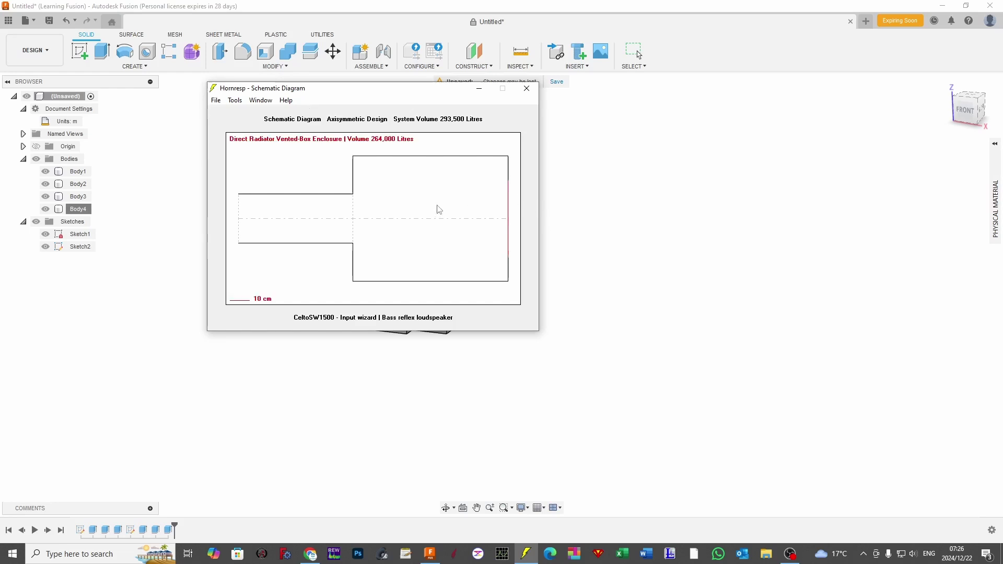
{"action": "mouse_move", "coordinate": [322, 214]}
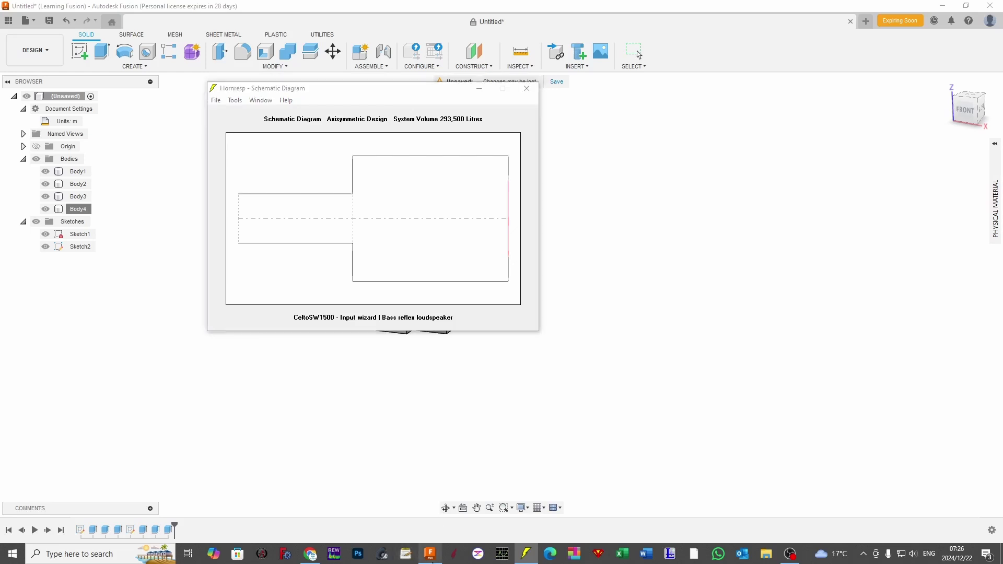
In Fusion, read Body2's properties showing the main box volume of 0.288 m³.
{"action": "left_click", "coordinate": [430, 554]}
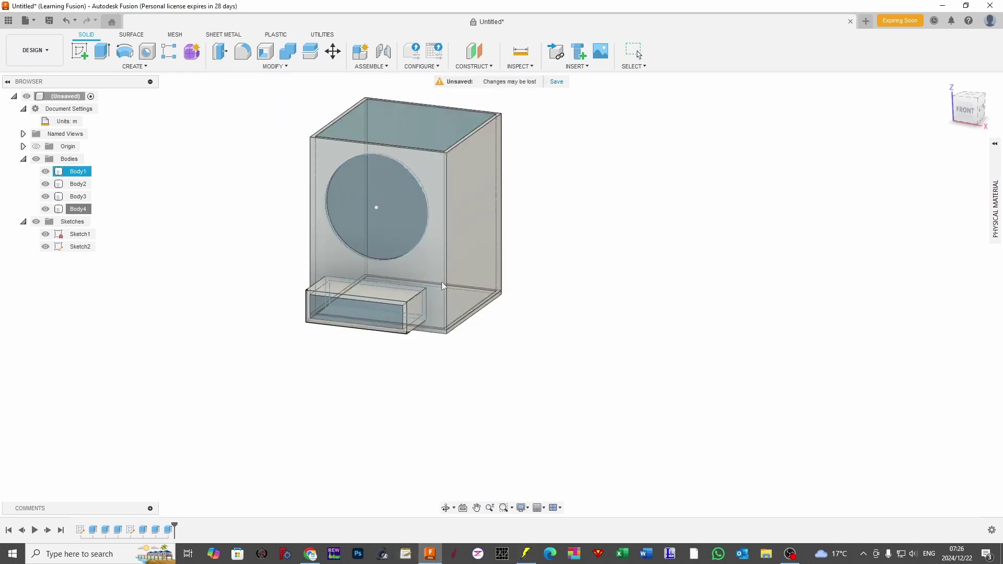
{"action": "left_click", "coordinate": [393, 120]}
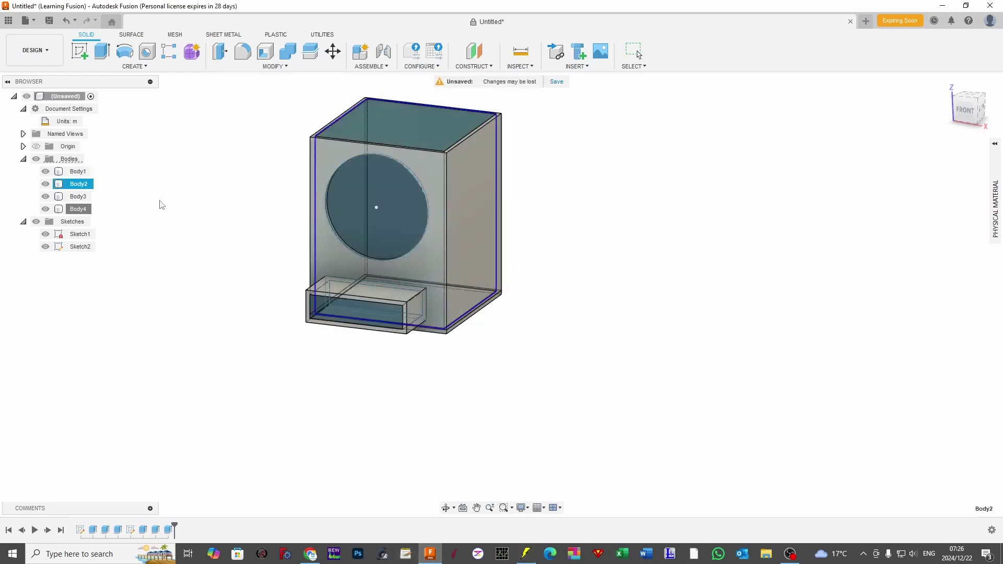
{"action": "key", "text": "Escape"}
{"action": "right_click", "coordinate": [72, 186]}
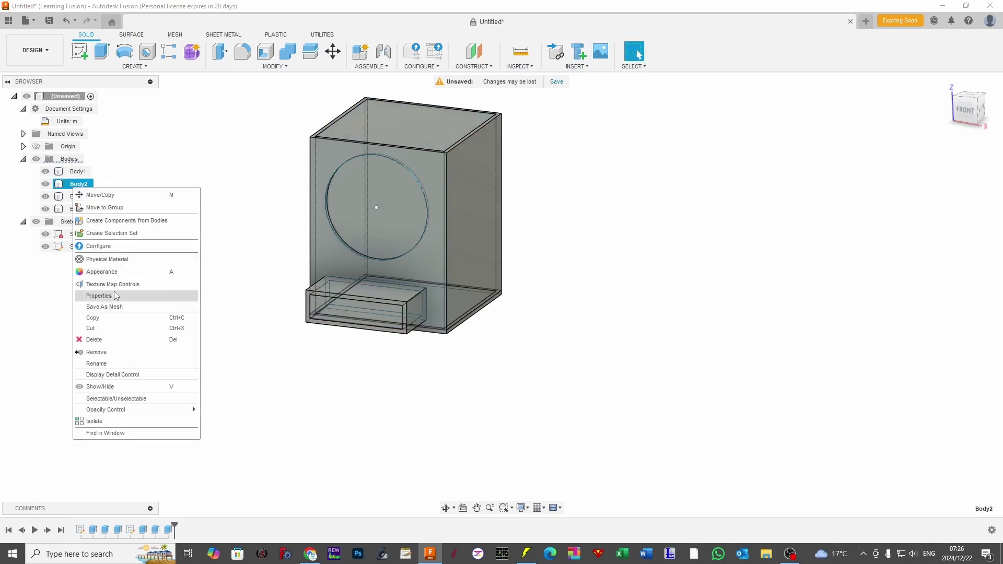
{"action": "left_click", "coordinate": [99, 295]}
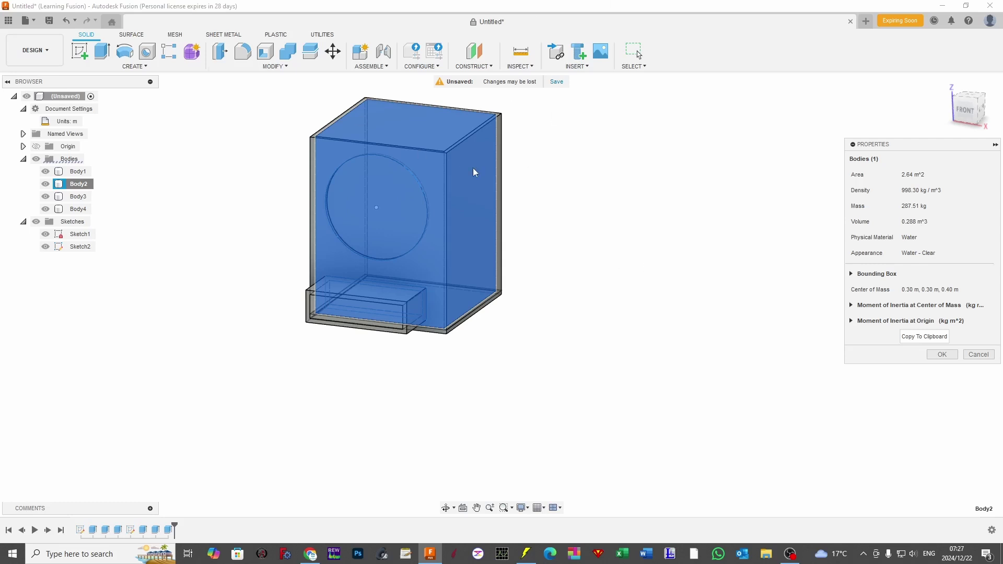
{"action": "left_click", "coordinate": [611, 317]}
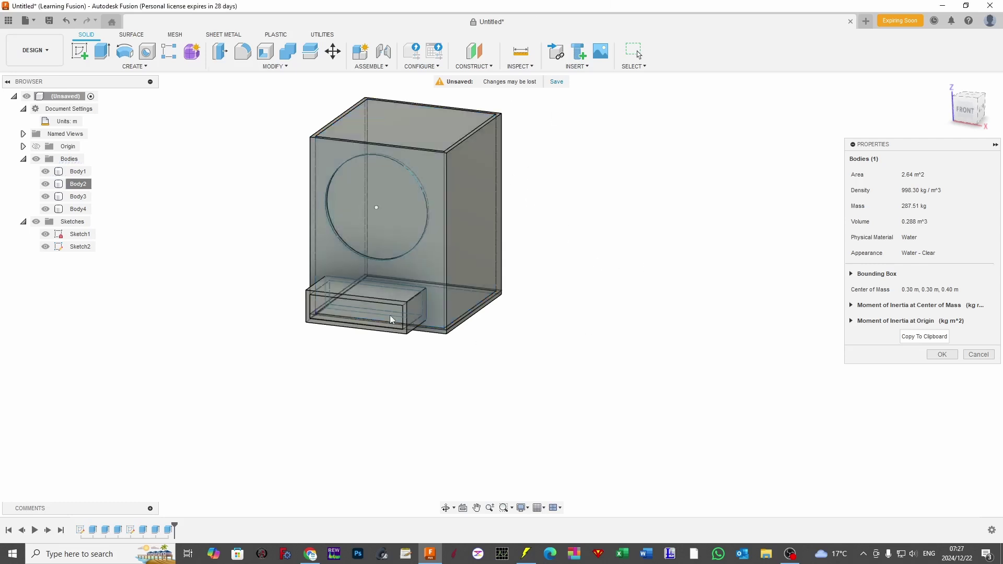
{"action": "left_click", "coordinate": [942, 354]}
Read Body4's properties showing the 0.011 m³ port volume, then reposition the view.
{"action": "right_click", "coordinate": [77, 210]}
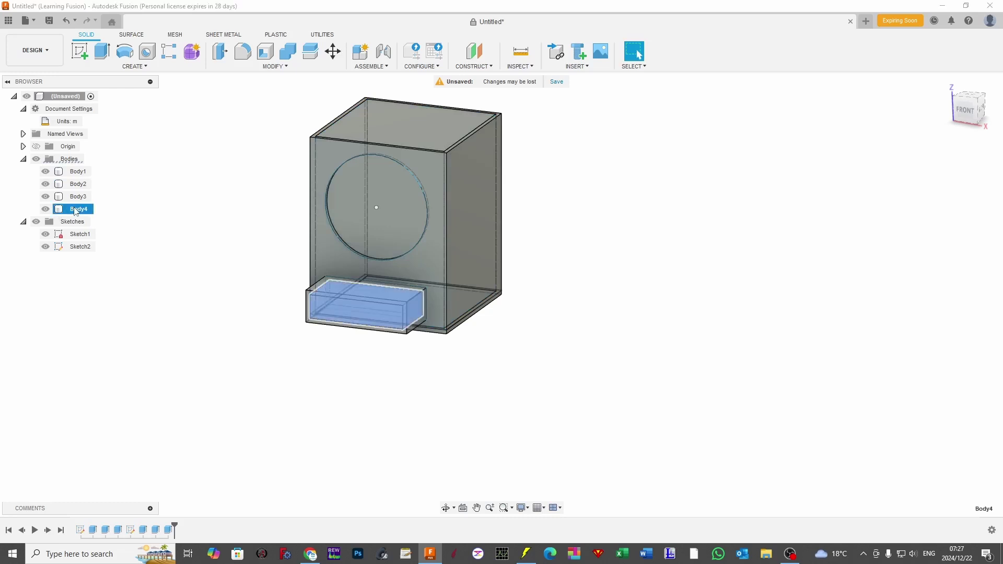
{"action": "left_click", "coordinate": [100, 317]}
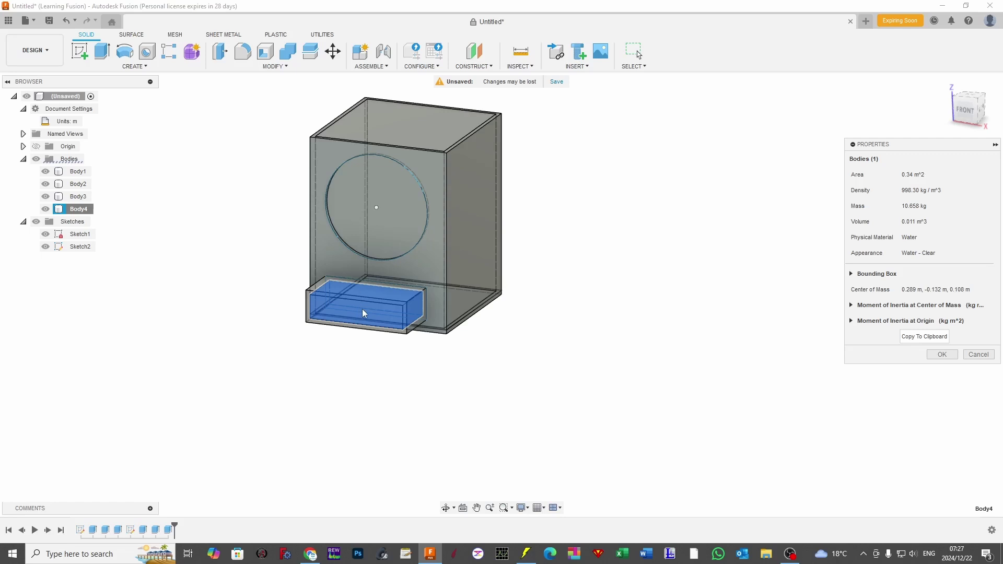
{"action": "left_click_drag", "start_coordinate": [715, 313], "coordinate": [316, 388]}
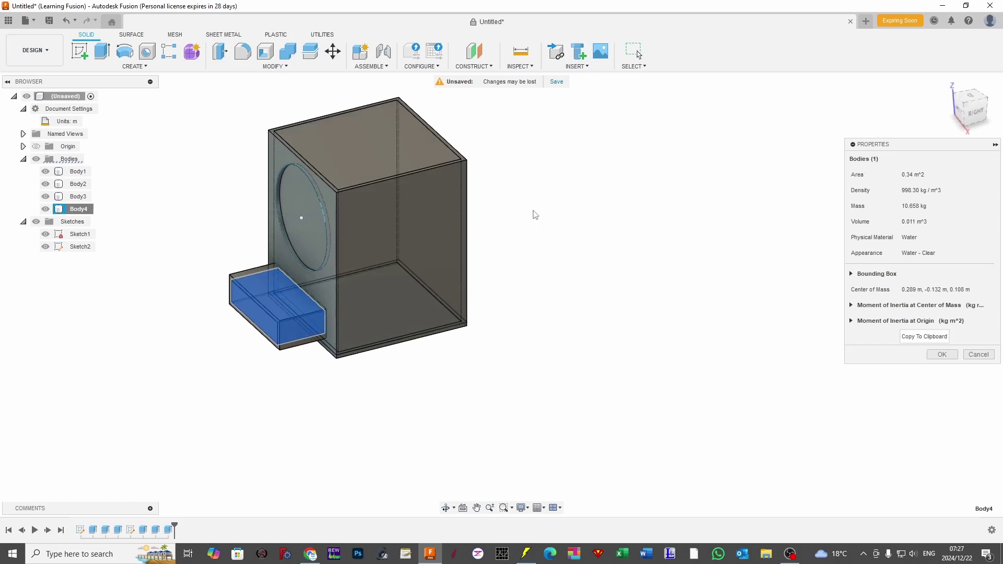
{"action": "left_click_drag", "start_coordinate": [535, 215], "coordinate": [643, 254]}
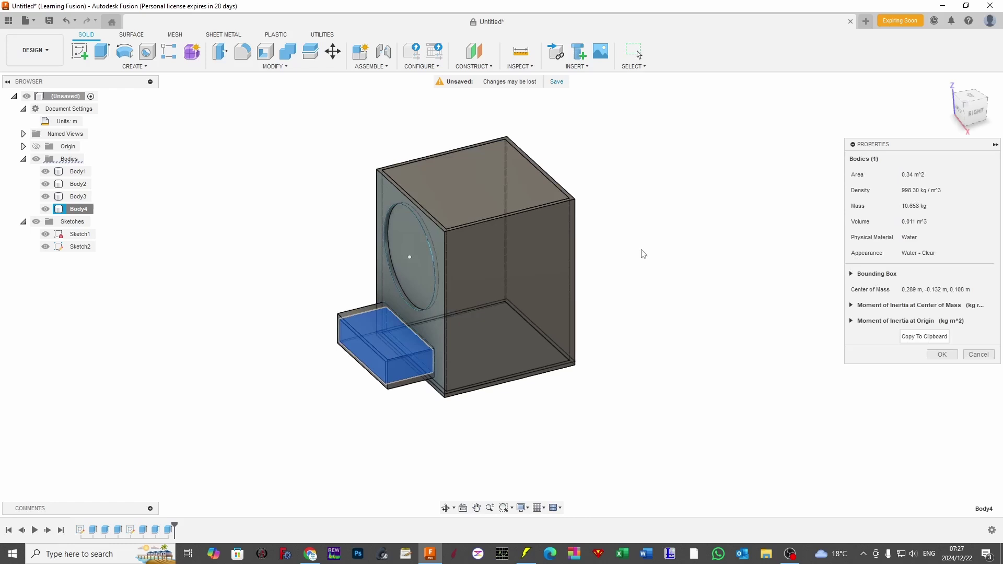
Bring Hornresp back and switch from Input Parameters to the acoustical power chart.
{"action": "left_click", "coordinate": [526, 554]}
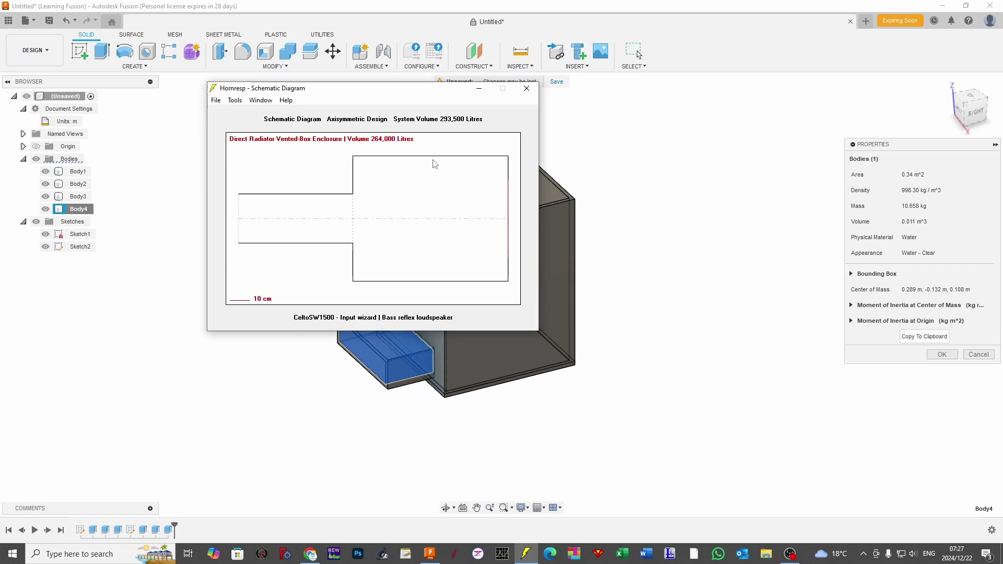
{"action": "left_click", "coordinate": [266, 104]}
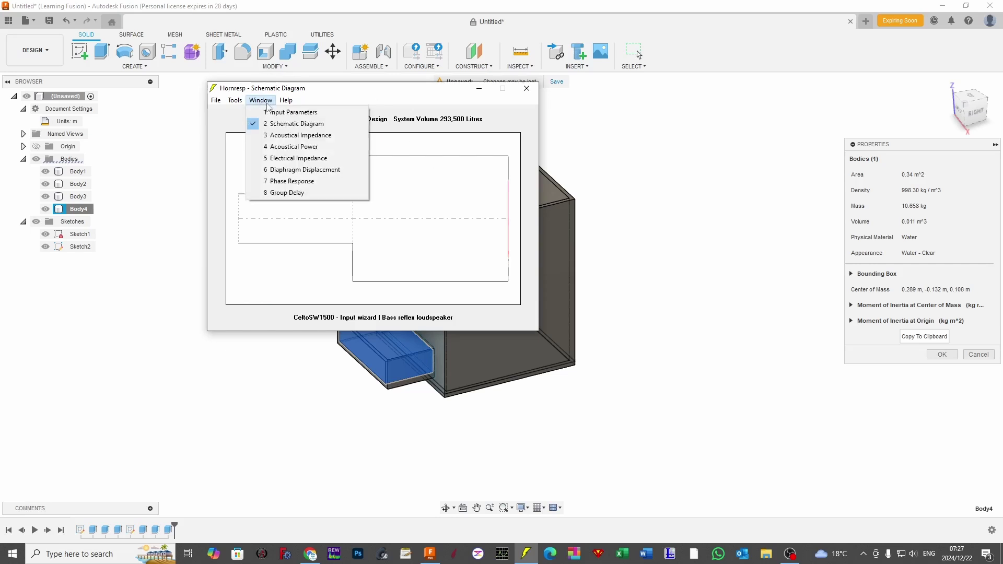
{"action": "left_click", "coordinate": [285, 112]}
{"action": "left_click", "coordinate": [236, 101]}
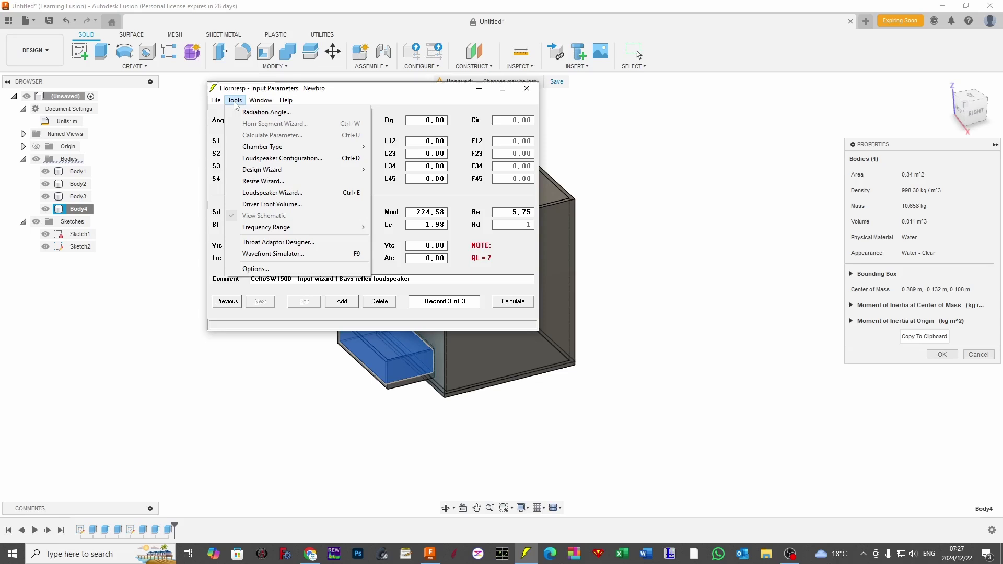
{"action": "mouse_move", "coordinate": [260, 100]}
{"action": "left_click", "coordinate": [294, 147]}
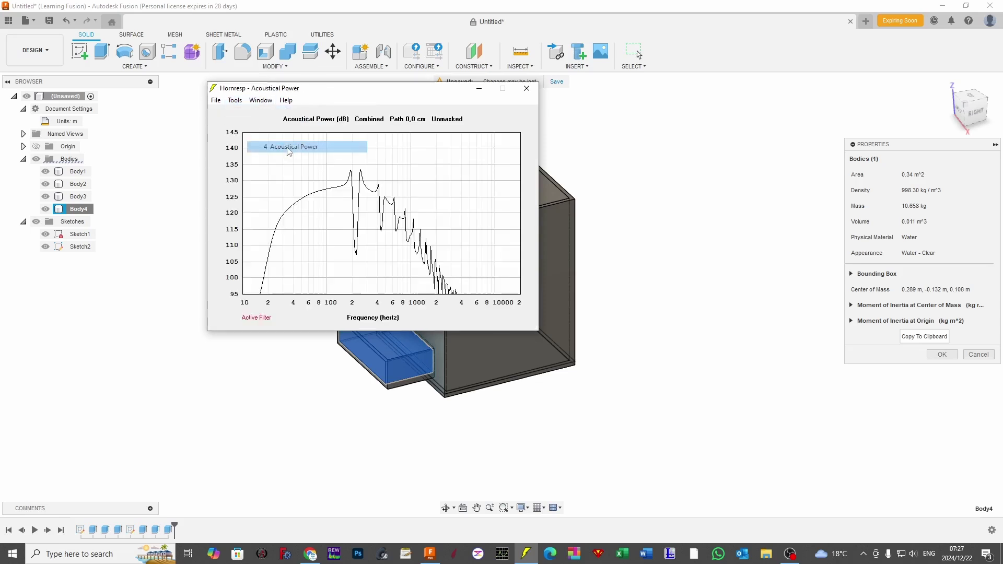
Show the direct radiator output alone, then the port output peaking near 134 dB.
{"action": "left_click", "coordinate": [235, 100]}
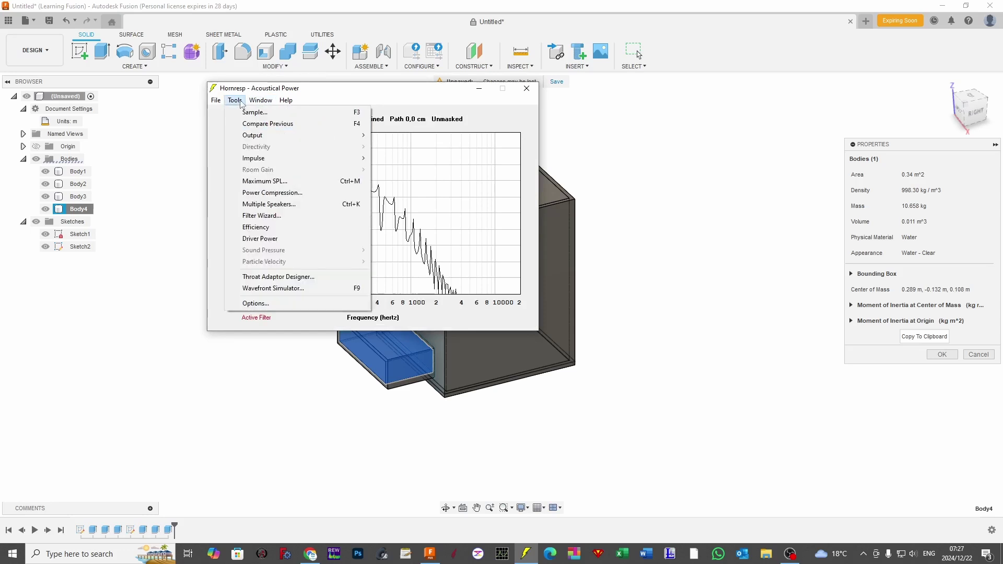
{"action": "mouse_move", "coordinate": [334, 137]}
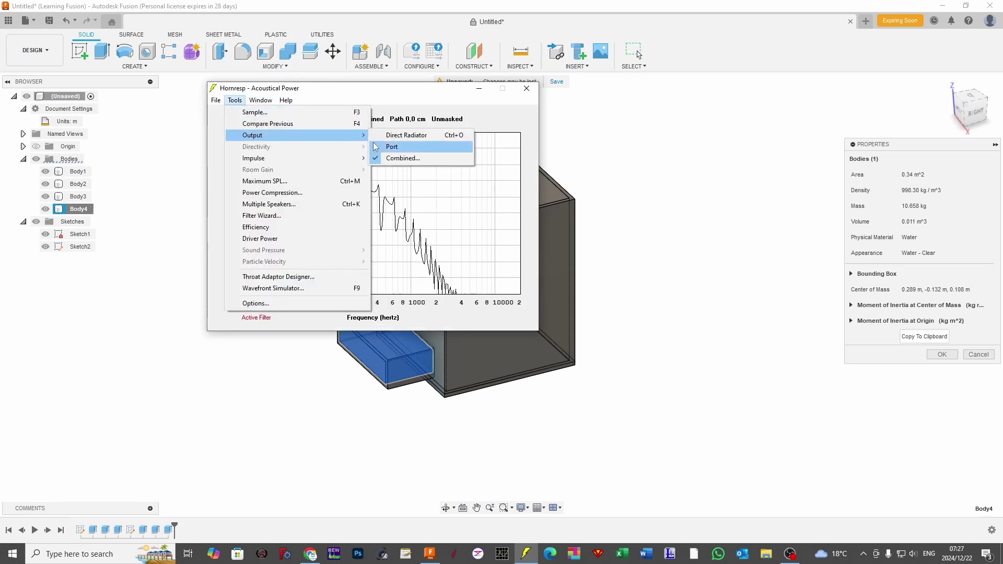
{"action": "left_click", "coordinate": [401, 140]}
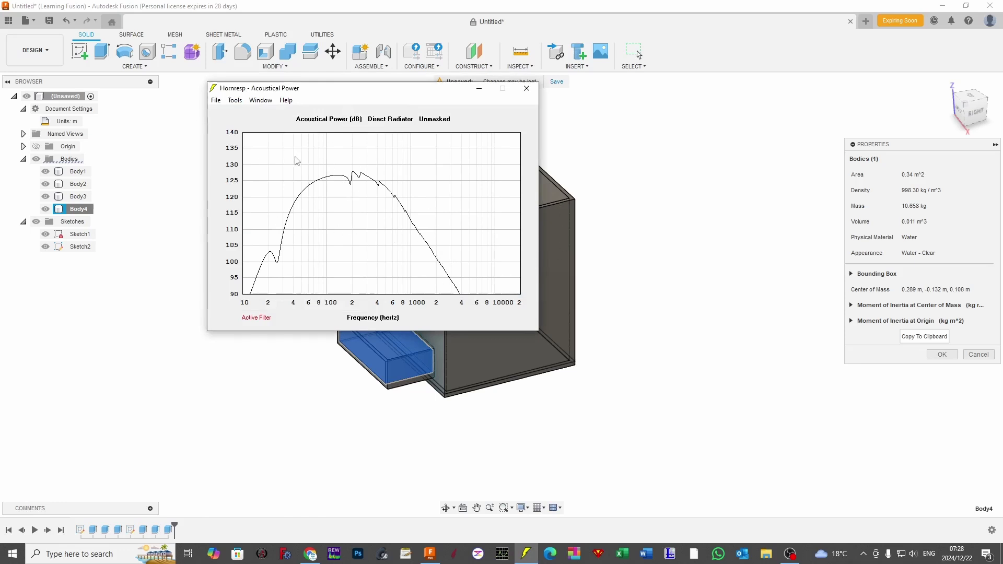
{"action": "left_click", "coordinate": [234, 102]}
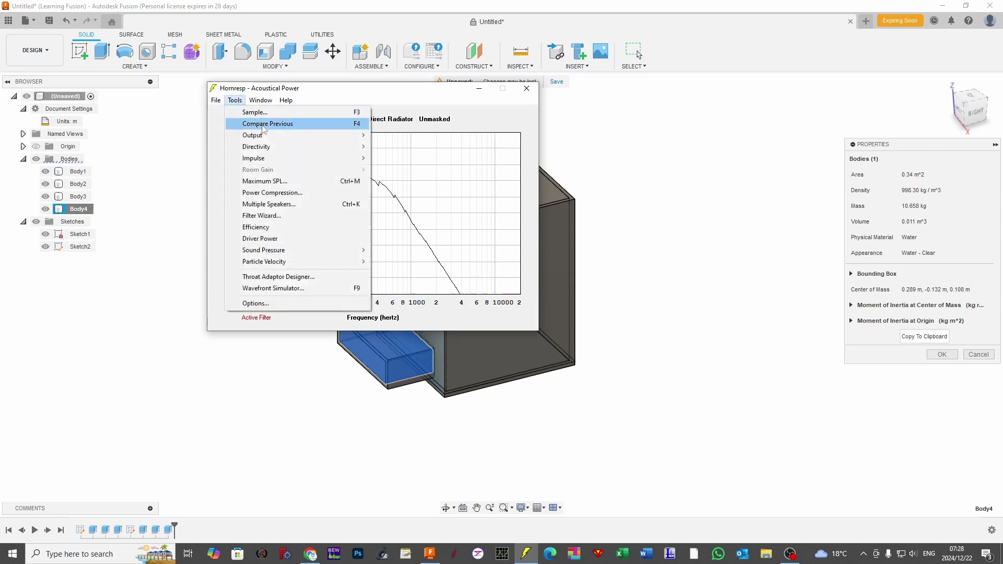
{"action": "mouse_move", "coordinate": [272, 135]}
{"action": "left_click", "coordinate": [441, 149]}
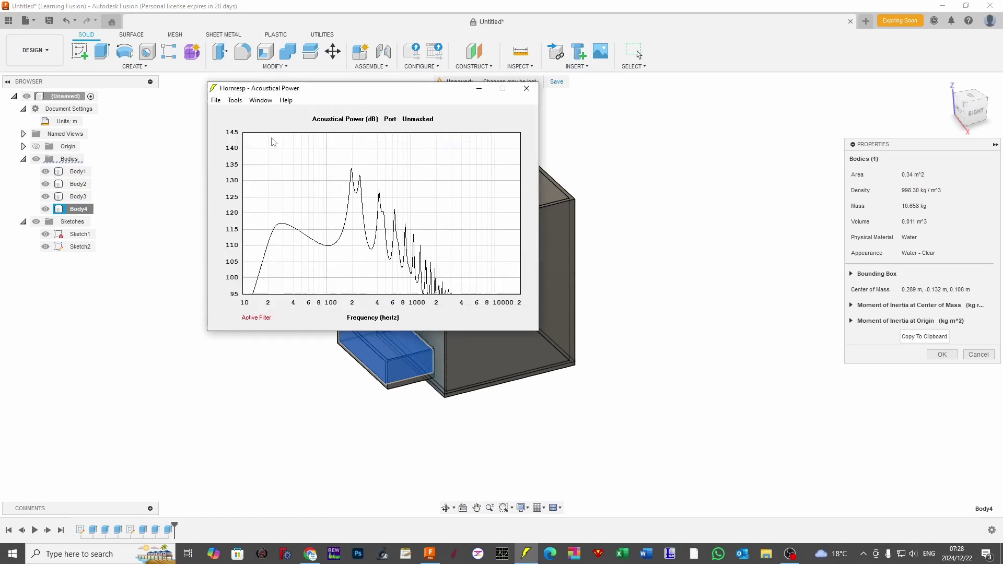
{"action": "left_click", "coordinate": [235, 100]}
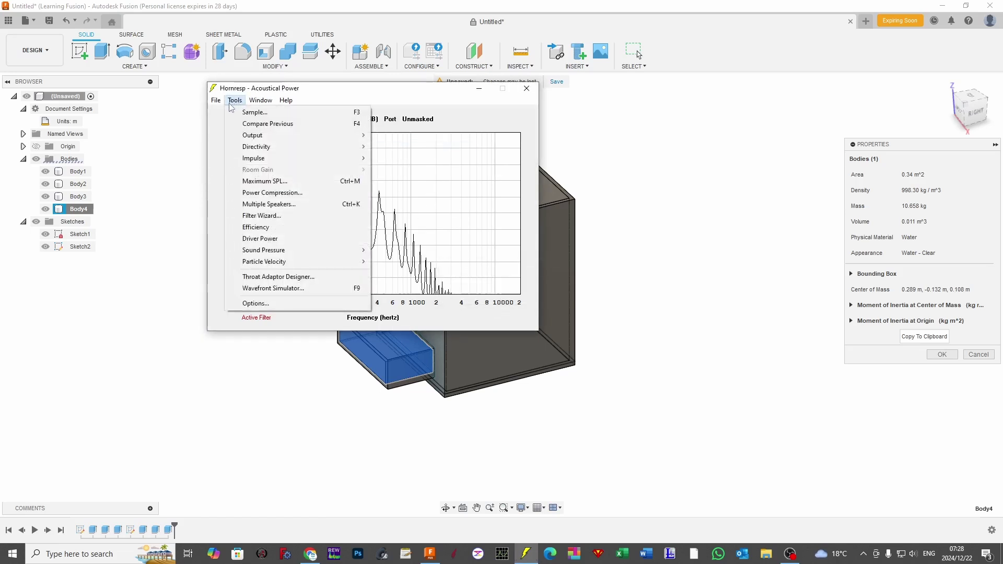
Choose the Combined port and driver output and move its settings dialog aside.
{"action": "mouse_move", "coordinate": [365, 148]}
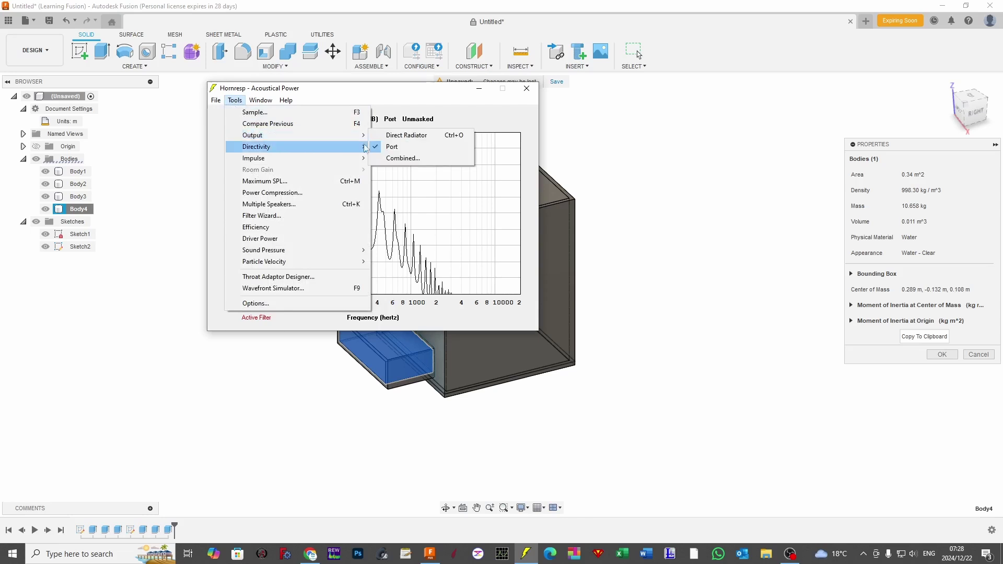
{"action": "left_click", "coordinate": [403, 158]}
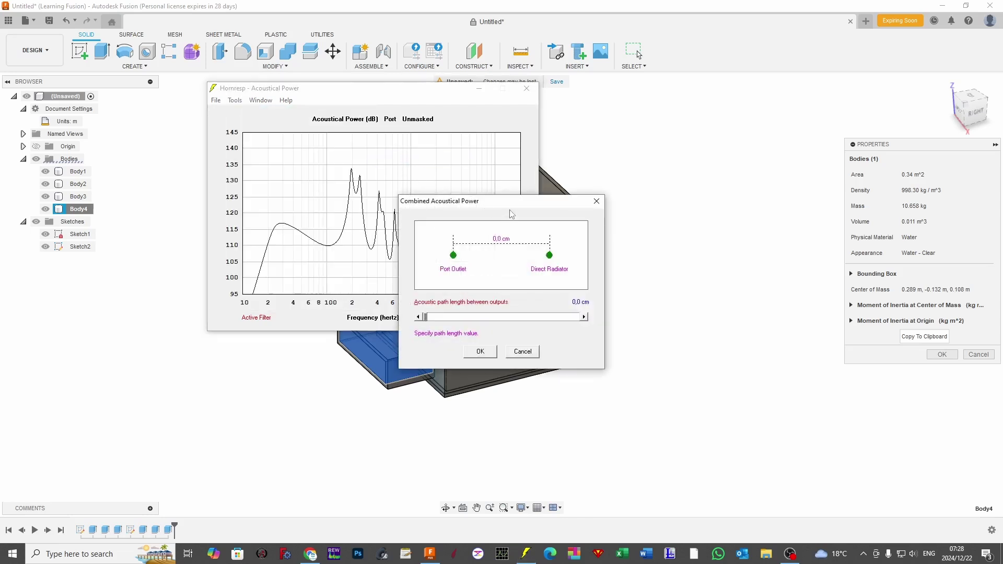
{"action": "left_click_drag", "start_coordinate": [544, 207], "coordinate": [719, 148]}
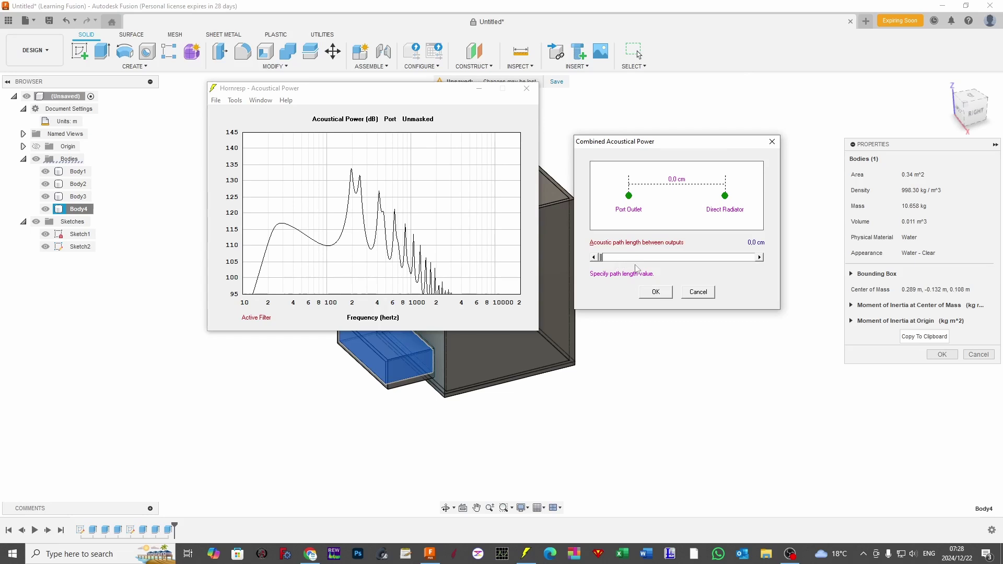
{"action": "key", "text": "alt+Tab"}
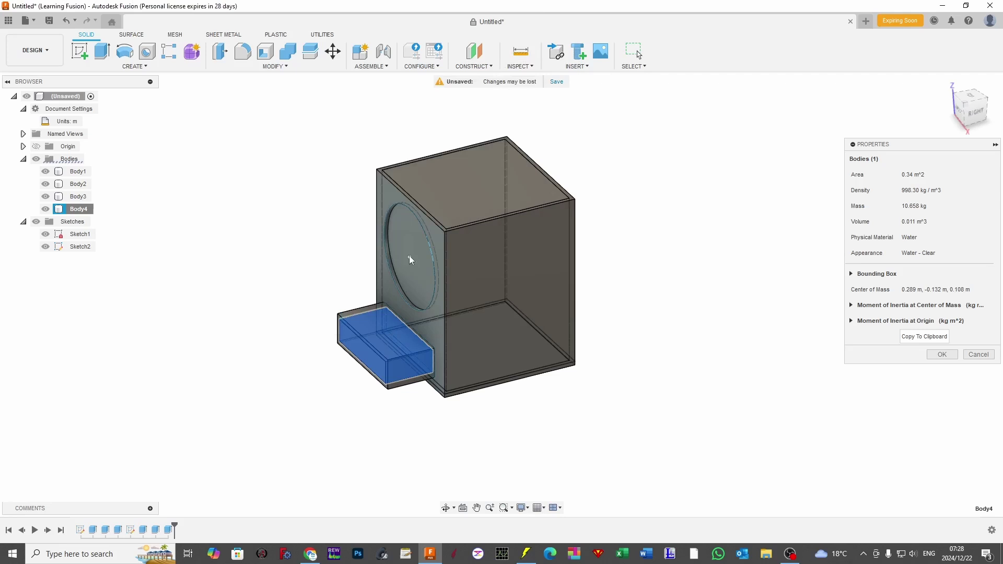
{"action": "left_click", "coordinate": [520, 555]}
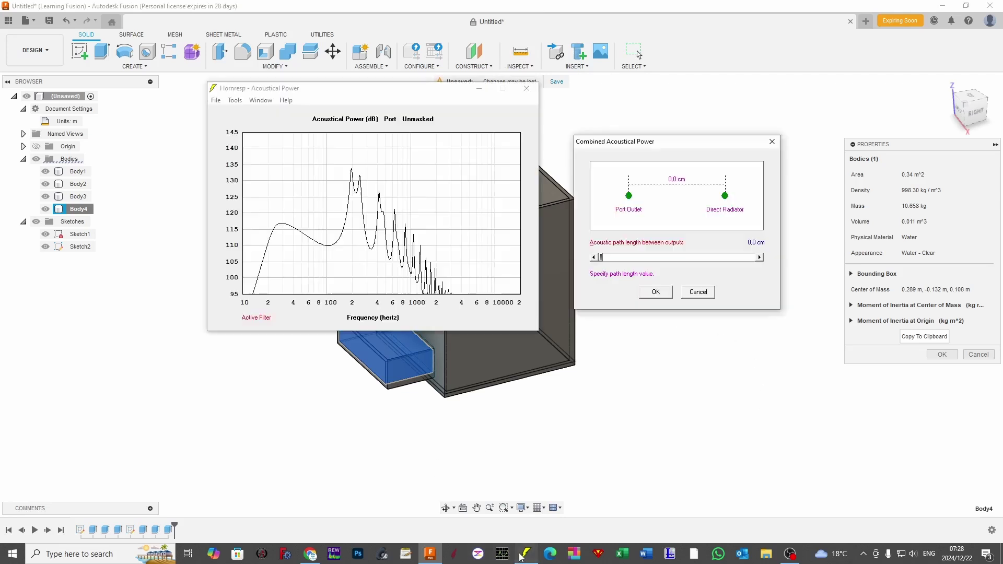
Set the acoustic path length to 40,0 cm and apply the combined plot.
{"action": "left_click", "coordinate": [631, 256]}
{"action": "left_click", "coordinate": [630, 257]}
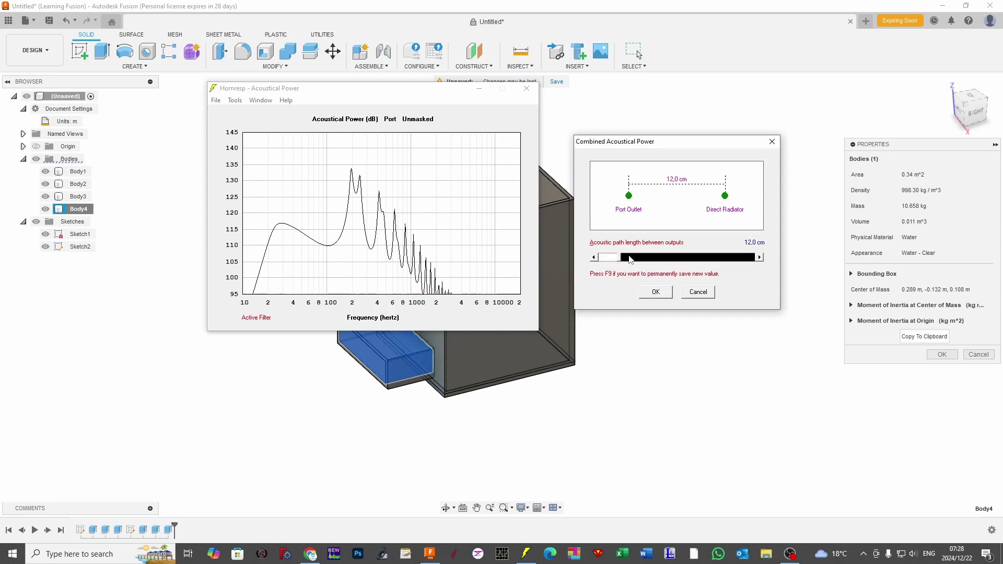
{"action": "left_click", "coordinate": [633, 259]}
{"action": "left_click", "coordinate": [662, 261]}
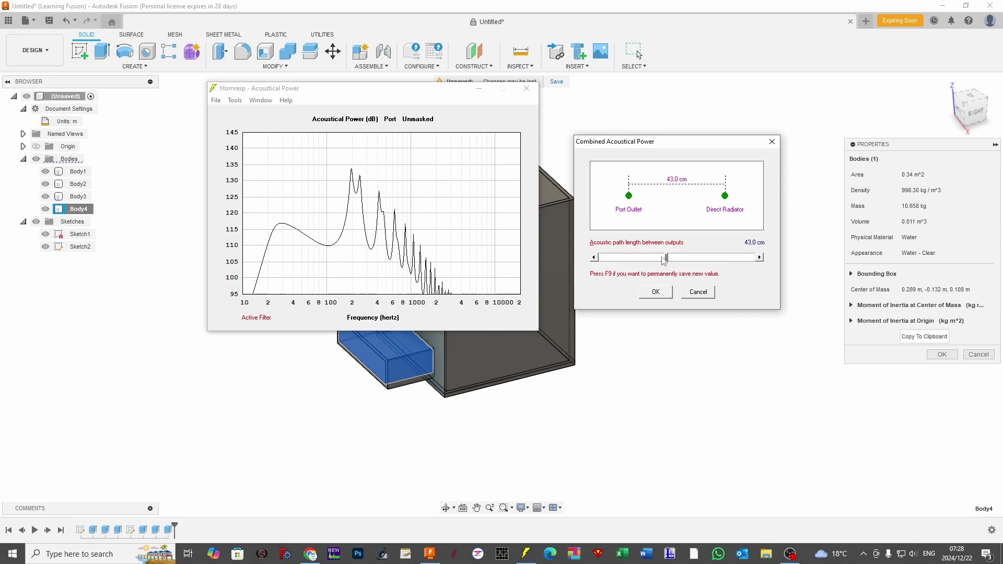
{"action": "left_click", "coordinate": [662, 258]}
{"action": "left_click", "coordinate": [662, 258]}
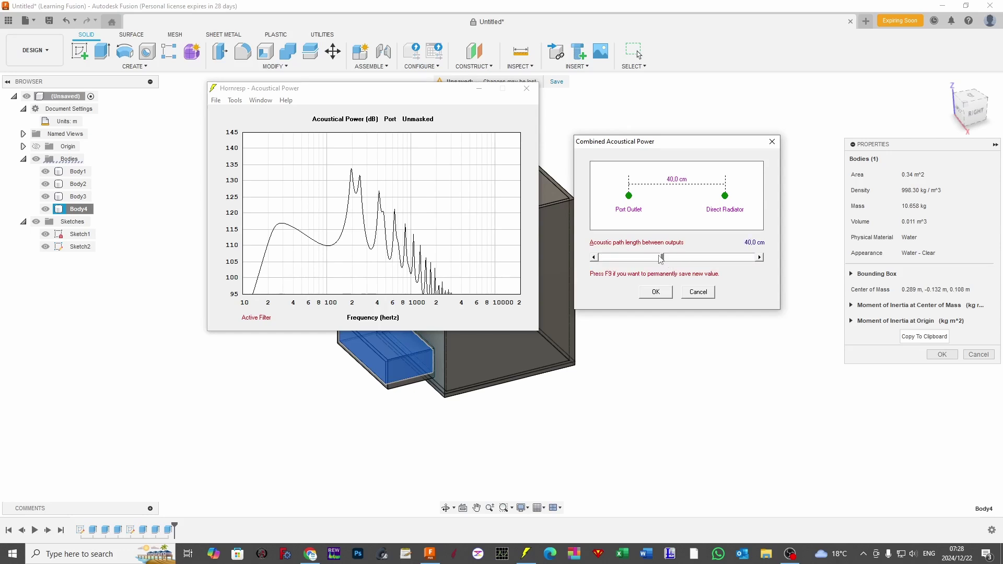
{"action": "left_click", "coordinate": [661, 291]}
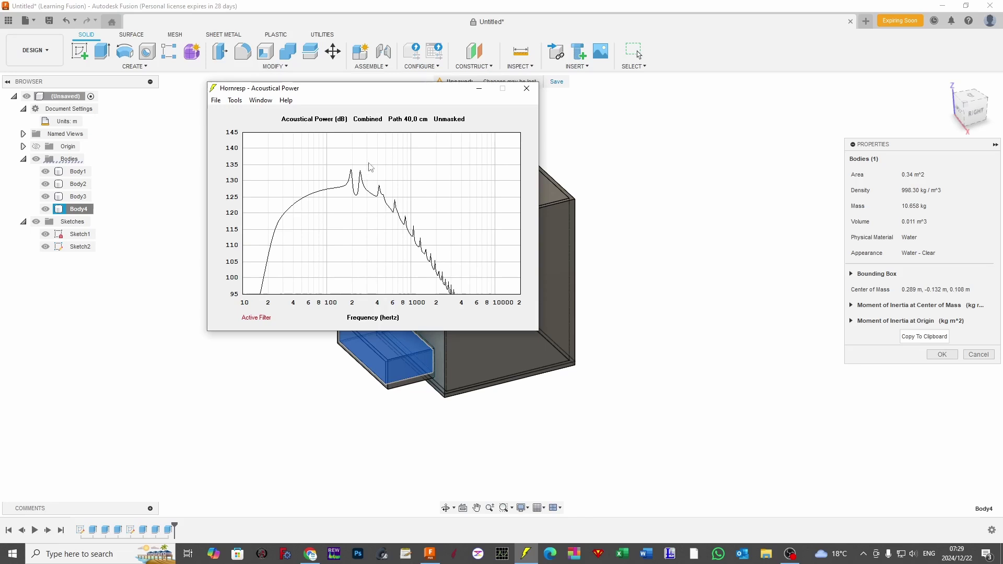
{"action": "left_click", "coordinate": [234, 100]}
{"action": "left_click", "coordinate": [383, 105]}
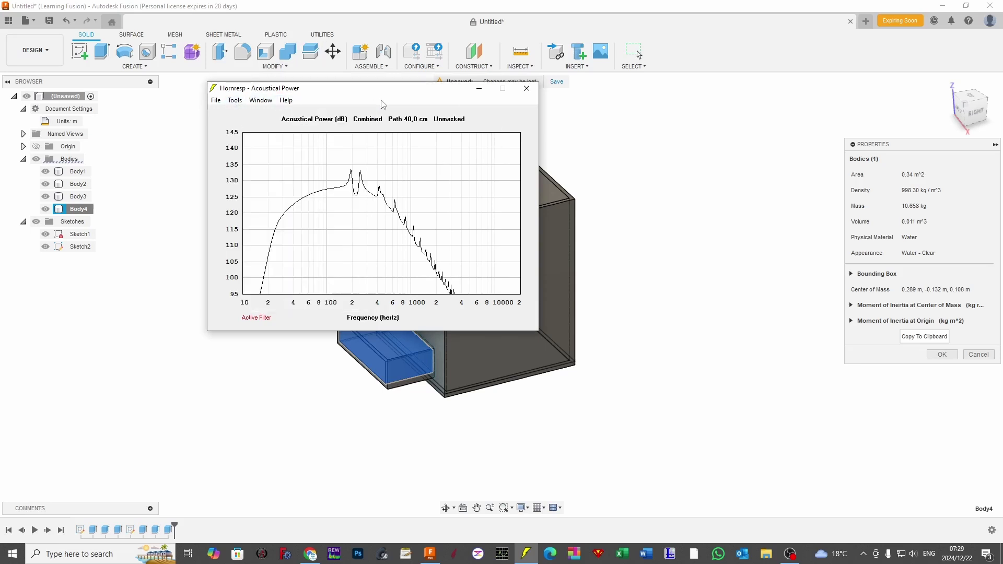